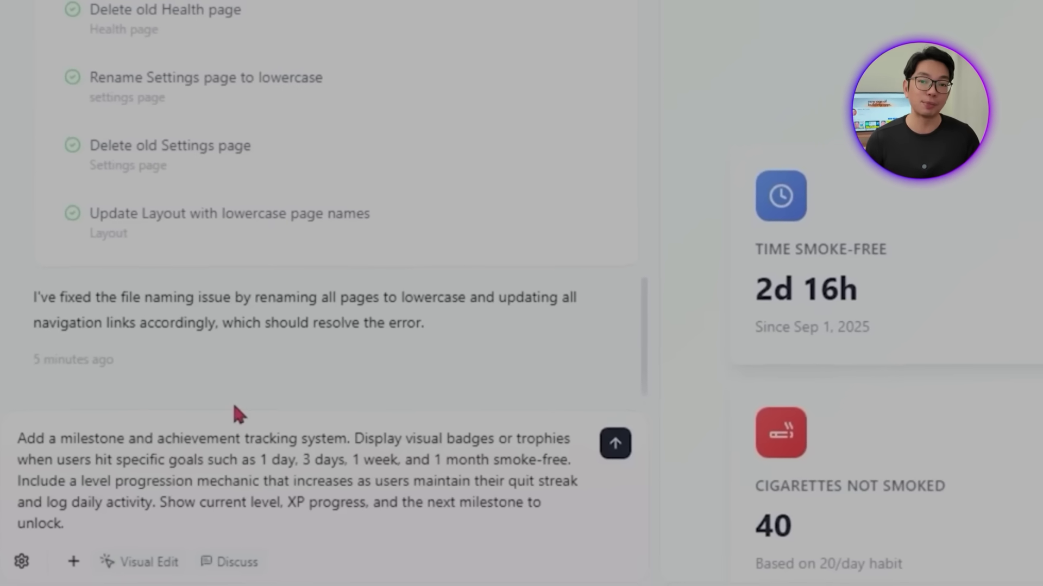
# Step: Submit the prompt for a milestone and achievement system with badges, levels and XP progress, and review the regenerated dashboard preview
pyautogui.press('Return')
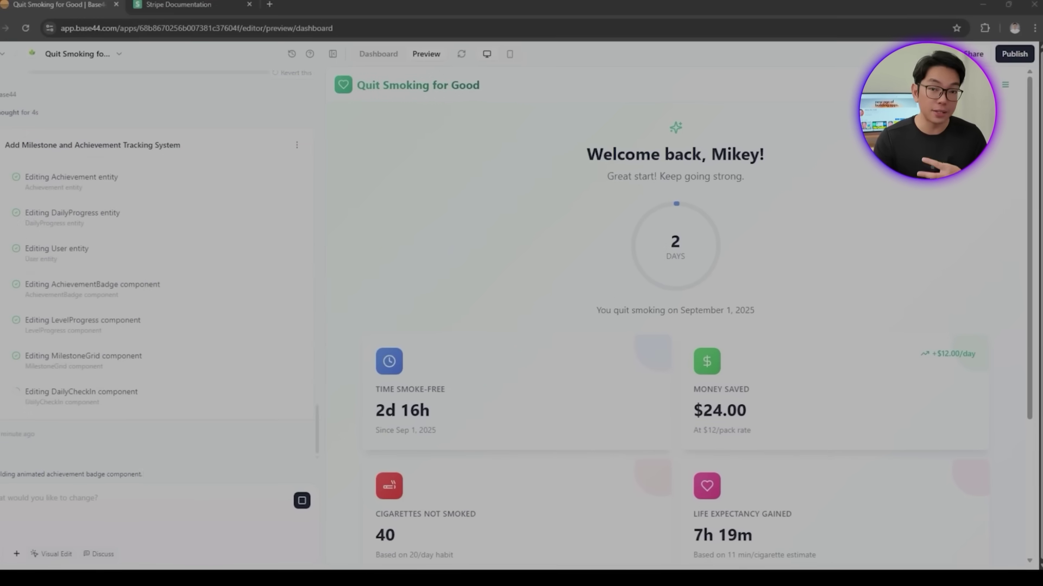
pyautogui.scroll(-1, 673, 315)
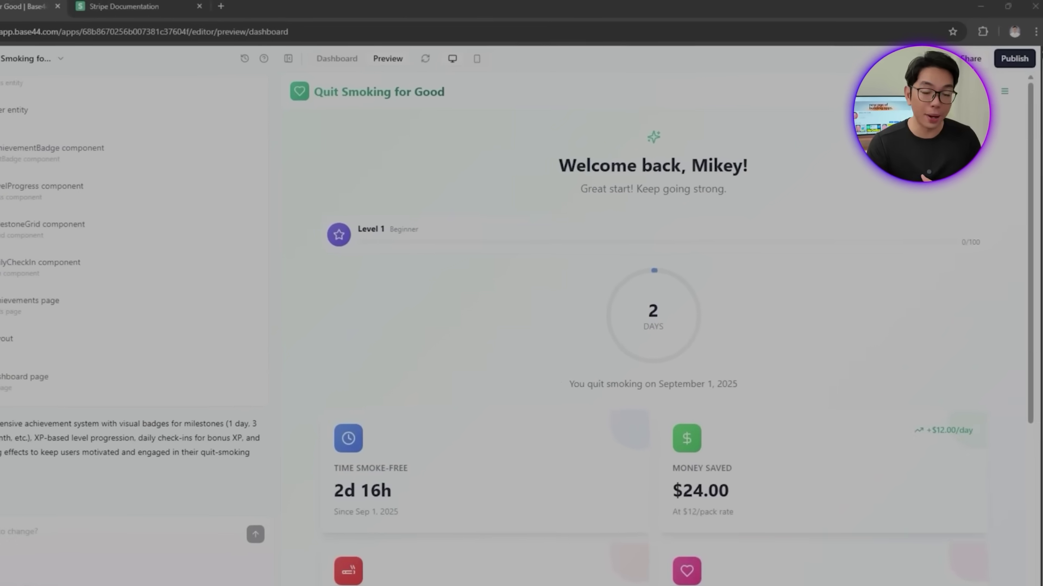
pyautogui.scroll(-5, 670, 434)
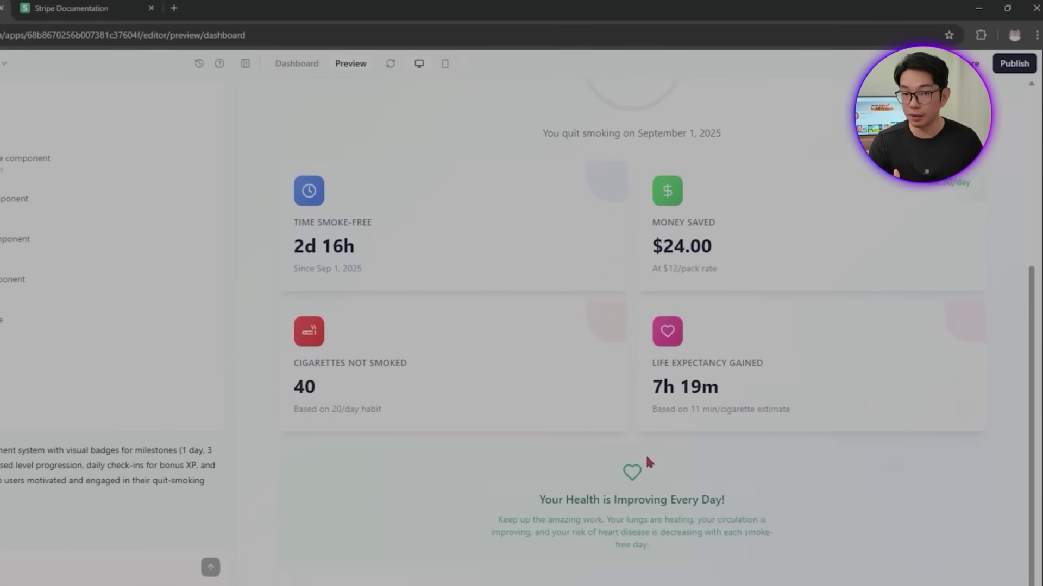
pyautogui.scroll(5, 646, 454)
# Step: Go to the previewed app's Achievements page and complete the daily check-in
pyautogui.click(1010, 101)
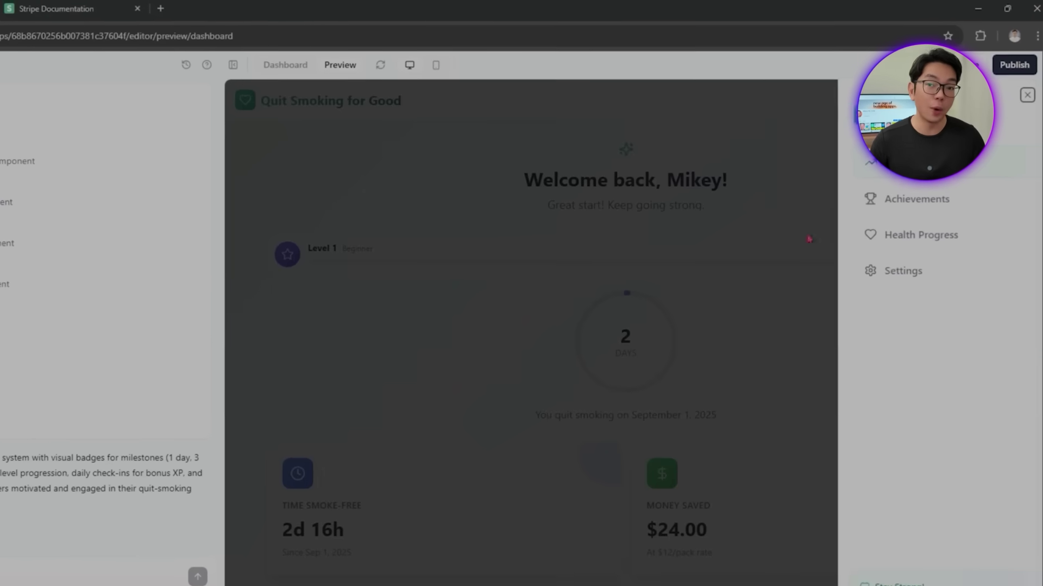
pyautogui.click(924, 199)
pyautogui.scroll(-3, 743, 275)
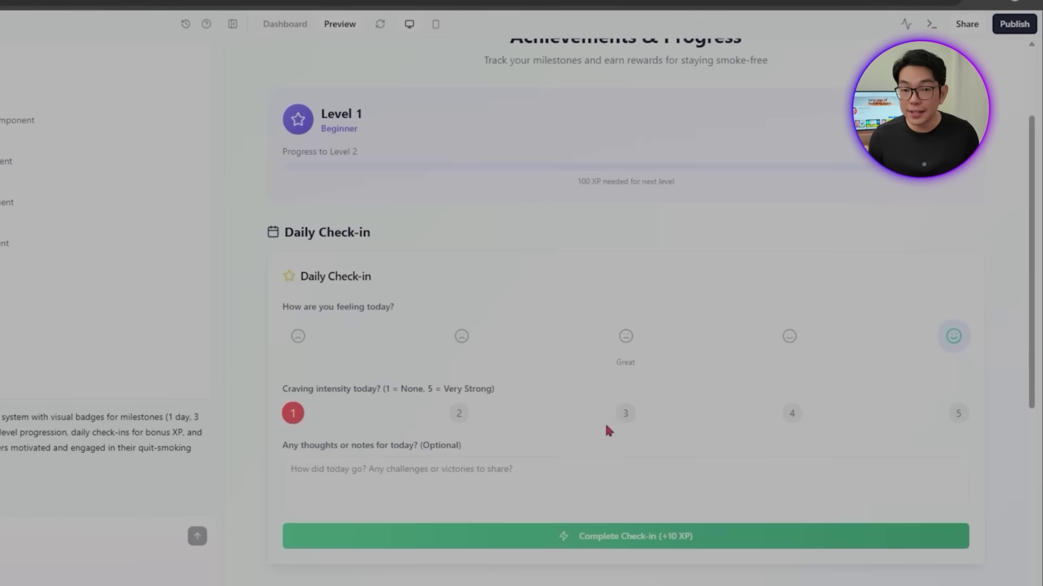
pyautogui.scroll(-3, 583, 410)
pyautogui.click(624, 406)
pyautogui.scroll(3, 435, 353)
pyautogui.scroll(-3, 381, 359)
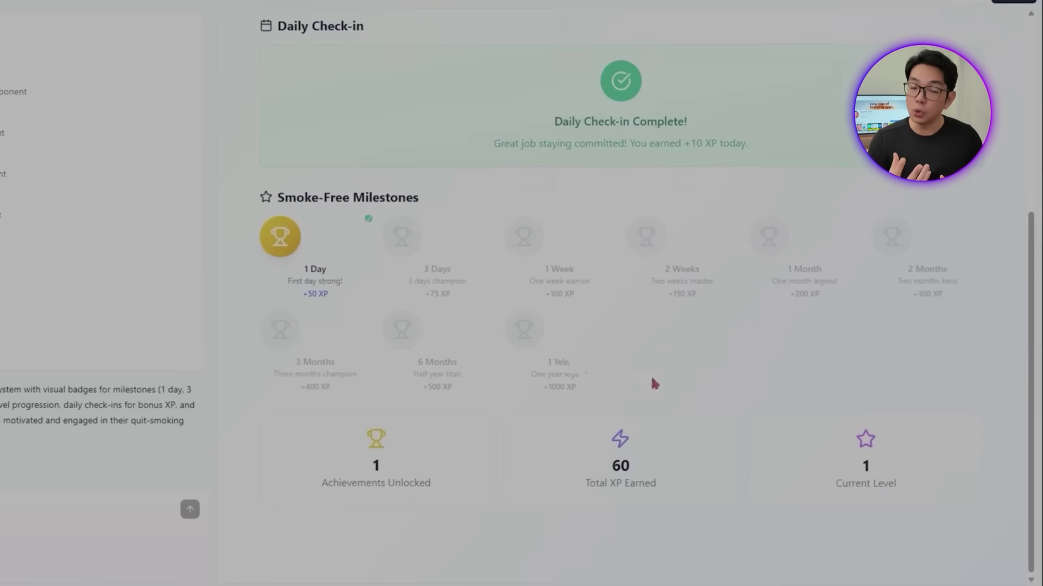
# Step: Examine the Achievements page's level progress, smoke-free milestone badges and summary cards
pyautogui.scroll(5, 888, 259)
pyautogui.scroll(-4, 380, 333)
pyautogui.moveTo(381, 381); pyautogui.dragTo(450, 403)
pyautogui.click(602, 427)
pyautogui.moveTo(601, 426); pyautogui.dragTo(532, 492)
pyautogui.click(589, 426)
pyautogui.scroll(4, 282, 202)
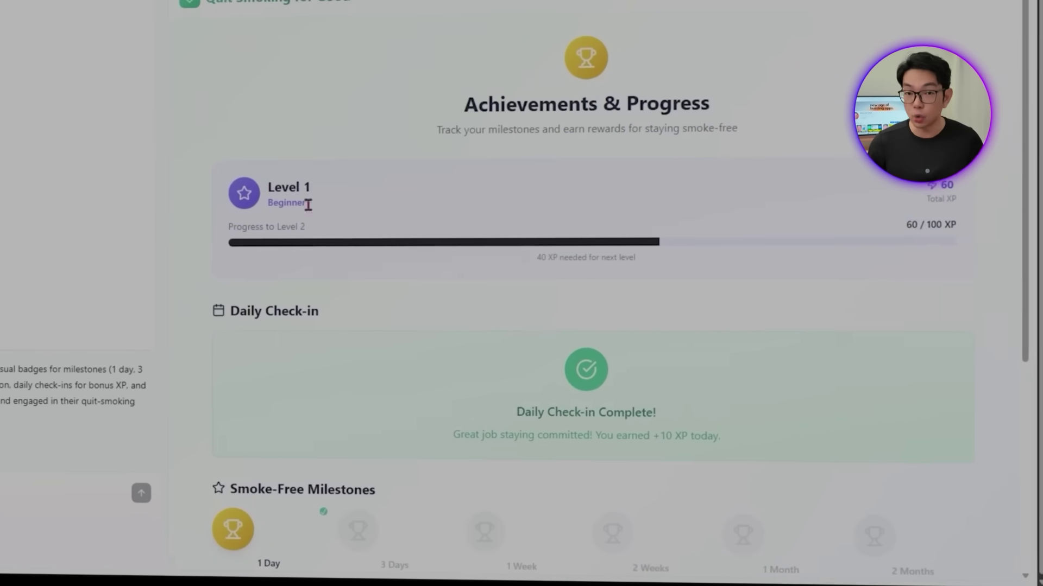
pyautogui.scroll(-3, 585, 291)
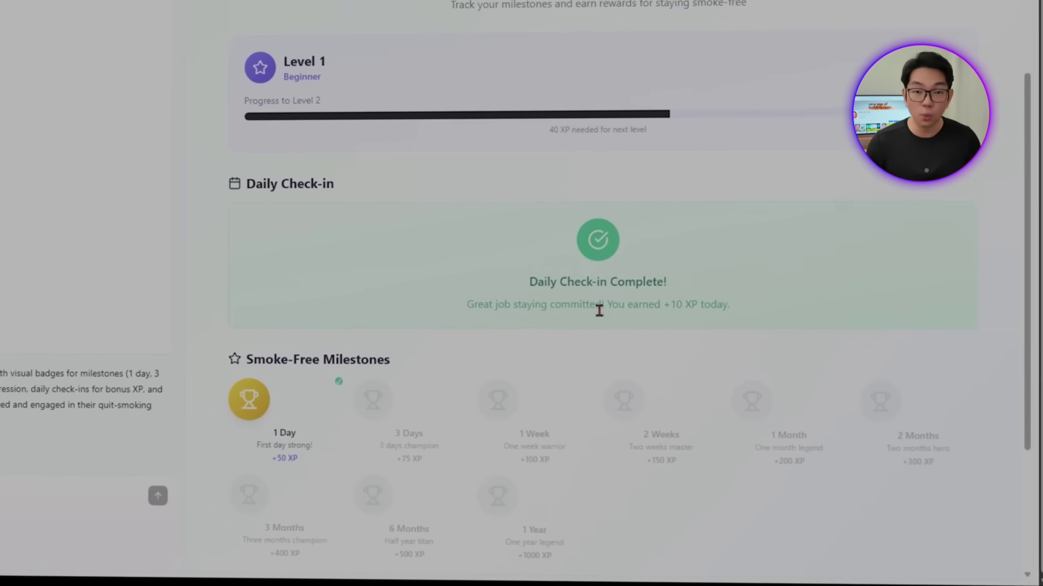
pyautogui.scroll(-3, 630, 325)
pyautogui.scroll(-1, 662, 339)
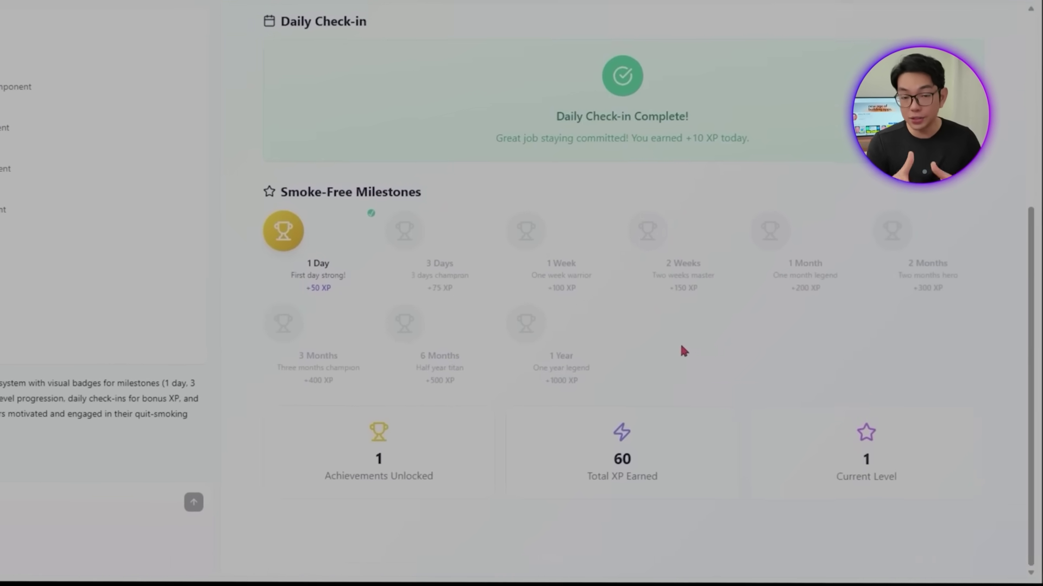
pyautogui.scroll(5, 686, 349)
pyautogui.scroll(2, 722, 346)
# Step: View the previewed app's Health Progress page
pyautogui.click(1011, 26)
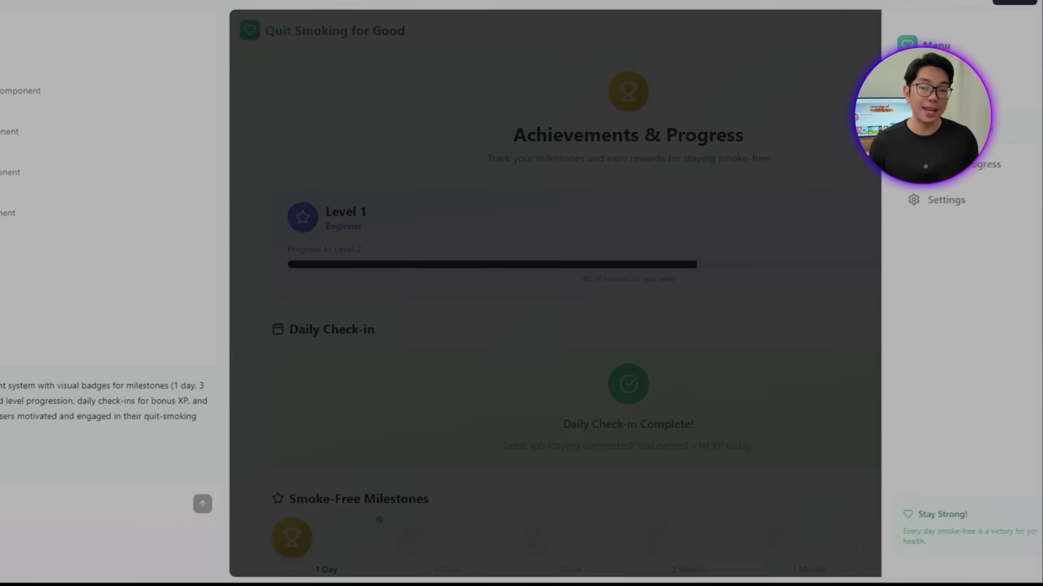
pyautogui.click(1003, 70)
# Step: Set the quit date to July 1, 2025 in the previewed app's Settings, save it, and check the dashboard statistics
pyautogui.click(1011, 26)
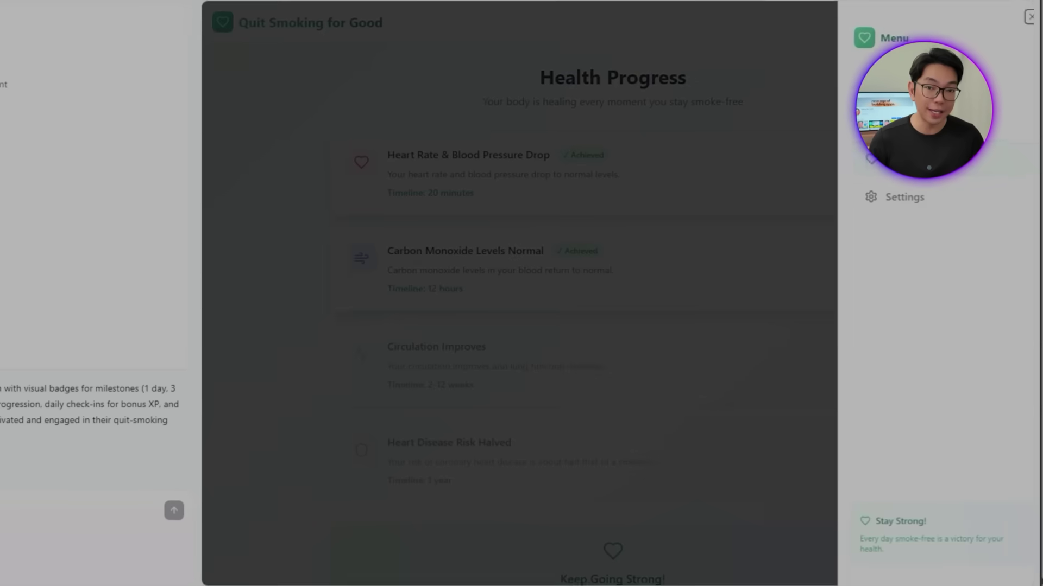
pyautogui.click(917, 196)
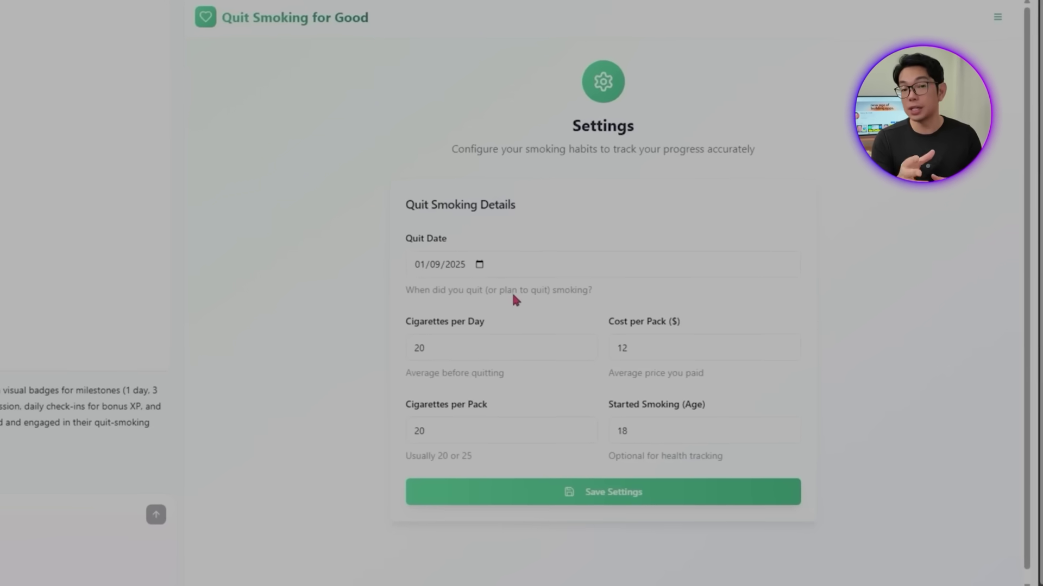
pyautogui.click(564, 492)
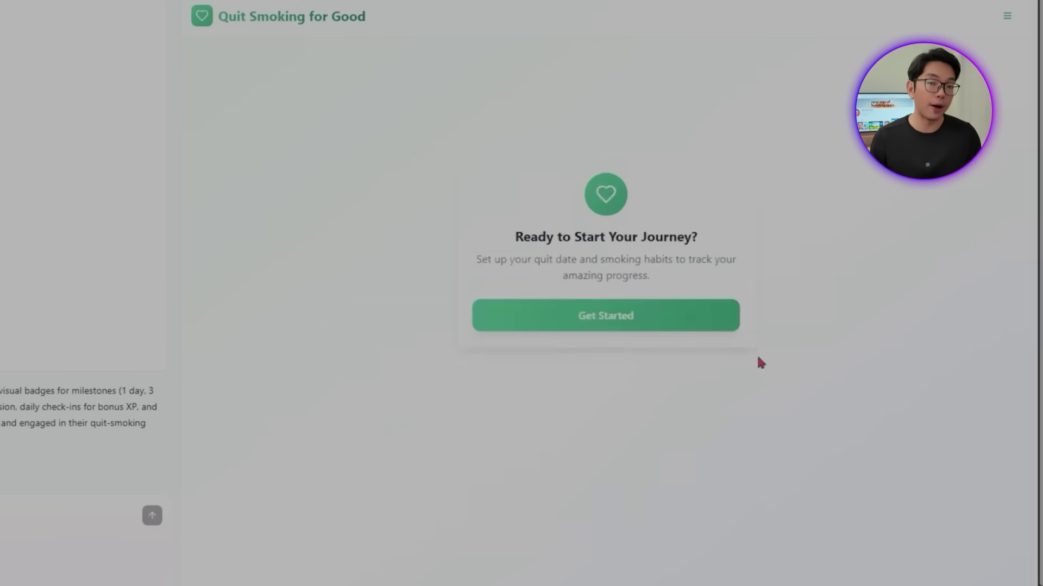
pyautogui.scroll(-4, 706, 234)
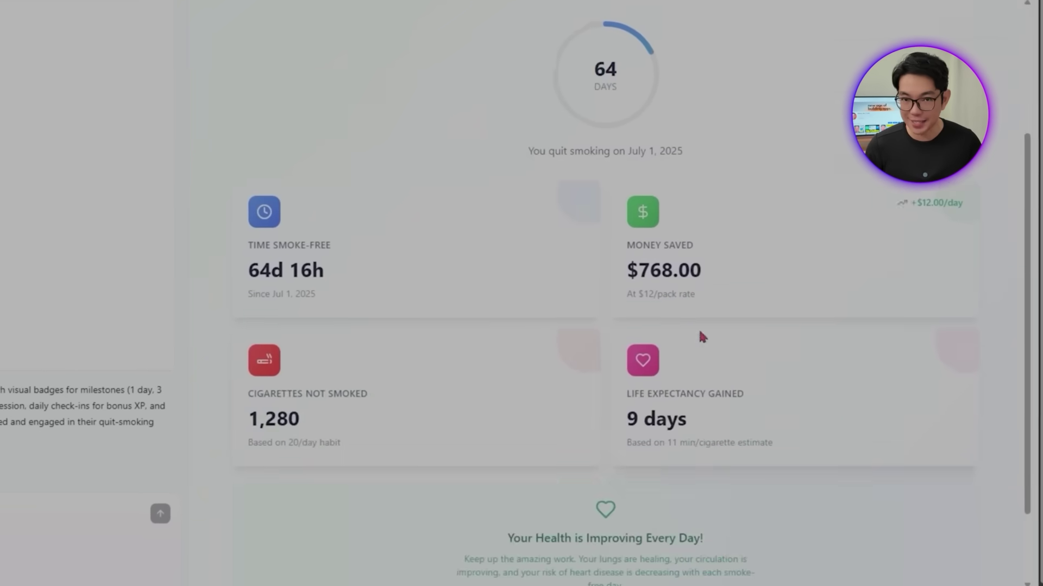
pyautogui.scroll(4, 695, 350)
# Step: Check how the Achievements page's milestones and level respond to the changed quit date
pyautogui.click(1008, 19)
pyautogui.click(891, 158)
pyautogui.scroll(-5, 440, 352)
pyautogui.scroll(3, 447, 360)
pyautogui.moveTo(742, 335); pyautogui.dragTo(428, 331)
pyautogui.click(428, 331)
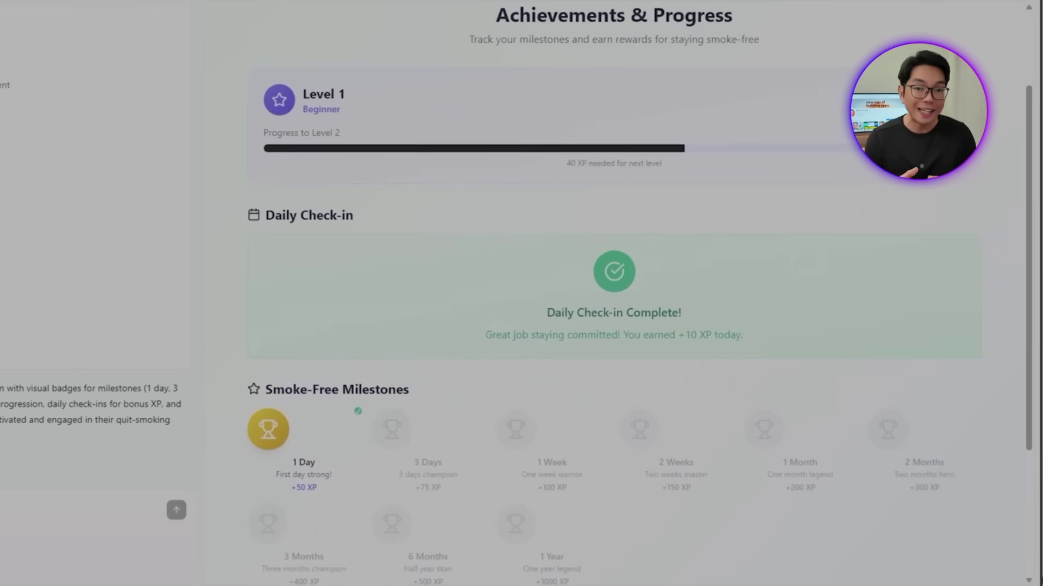
pyautogui.scroll(-3, 812, 246)
pyautogui.scroll(5, 644, 419)
# Step: Review the recovery timeline on the Health Progress page for the changed quit date
pyautogui.click(1008, 18)
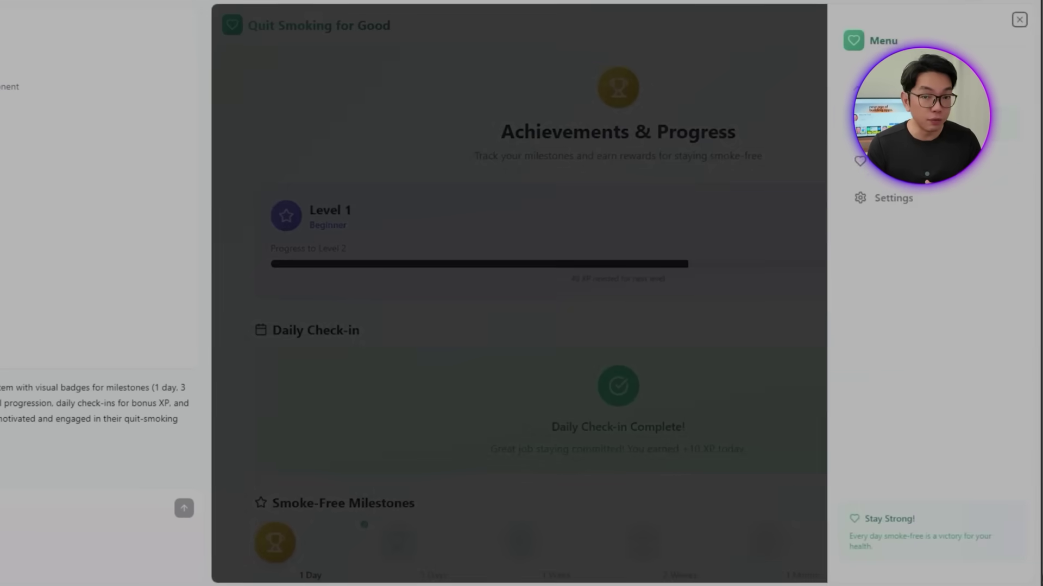
pyautogui.click(890, 161)
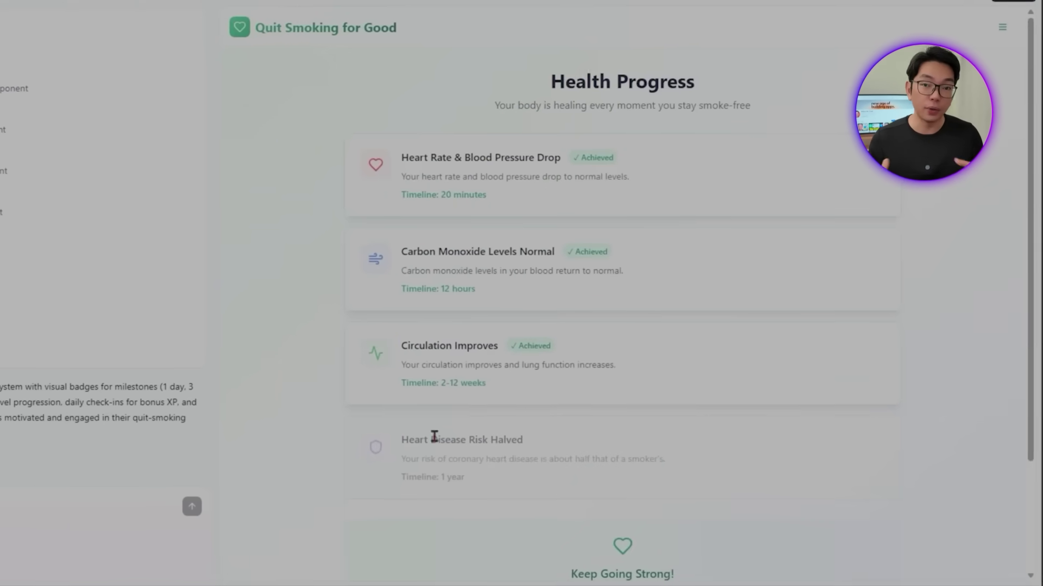
pyautogui.scroll(-3, 543, 421)
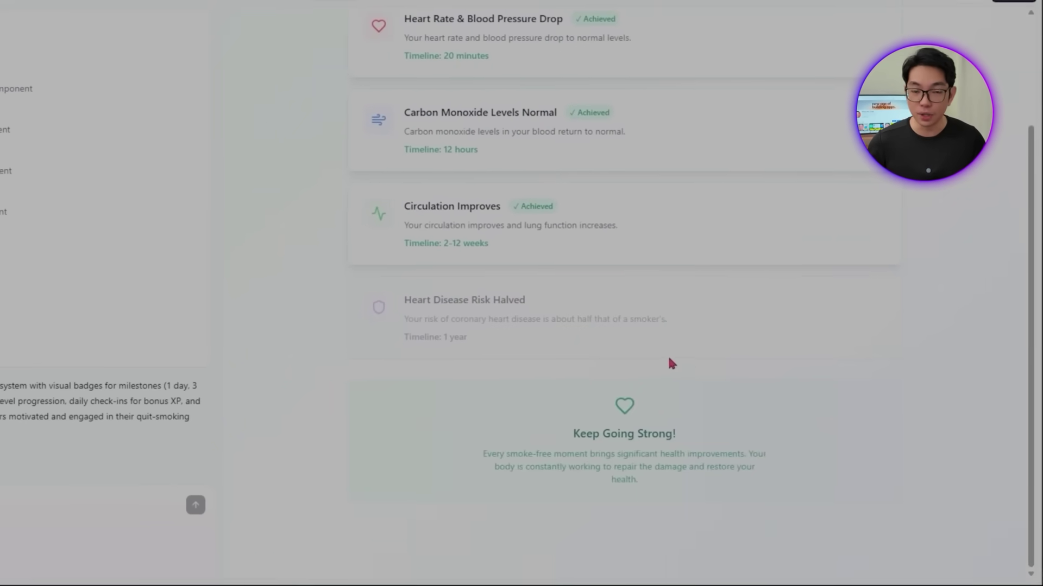
pyautogui.scroll(3, 684, 369)
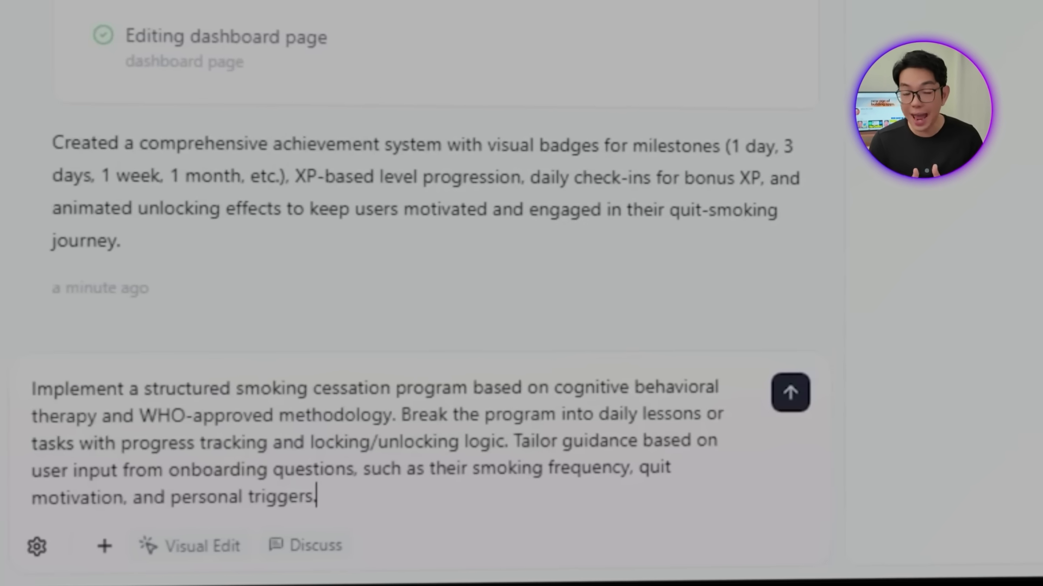
# Step: Submit the prompt for a structured CBT and WHO-based cessation program with daily lessons, progress tracking, unlocking logic and tailored guidance
pyautogui.press('Return')
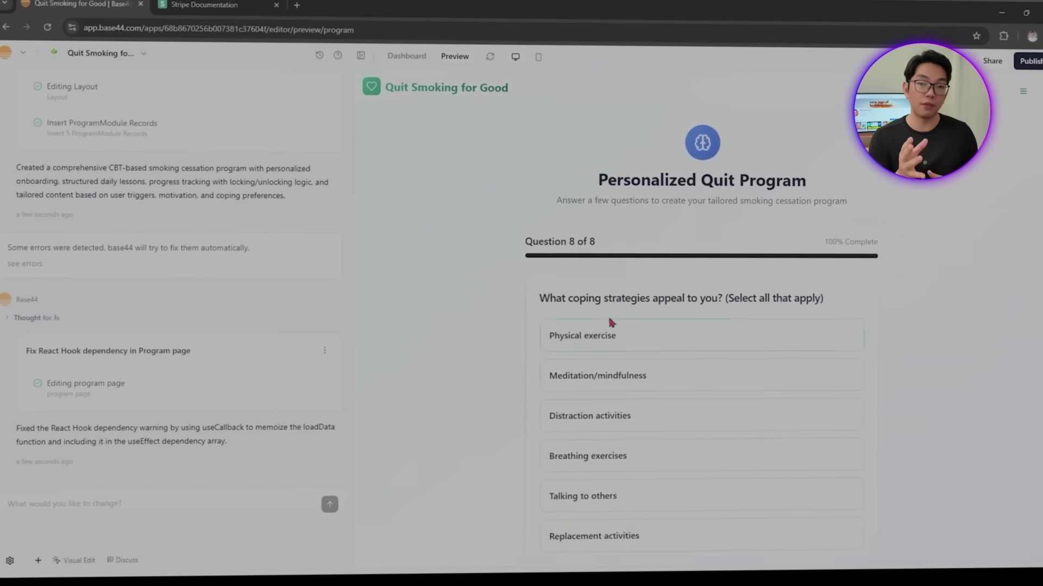
# Step: Prompt the builder to "add actual readable lessons/modules not just useless cards. add at least some content"
pyautogui.write('a')
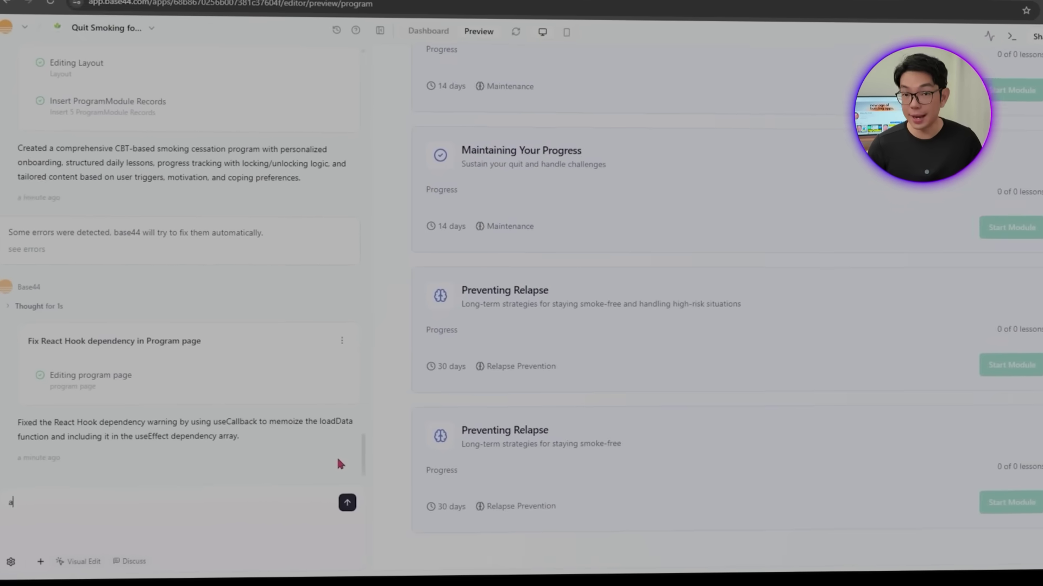
pyautogui.write('dd actual readable lessons/modules not just')
pyautogui.scroll(10, 845, 320)
pyautogui.write('useless cards. ad')
pyautogui.write('d at least some content')
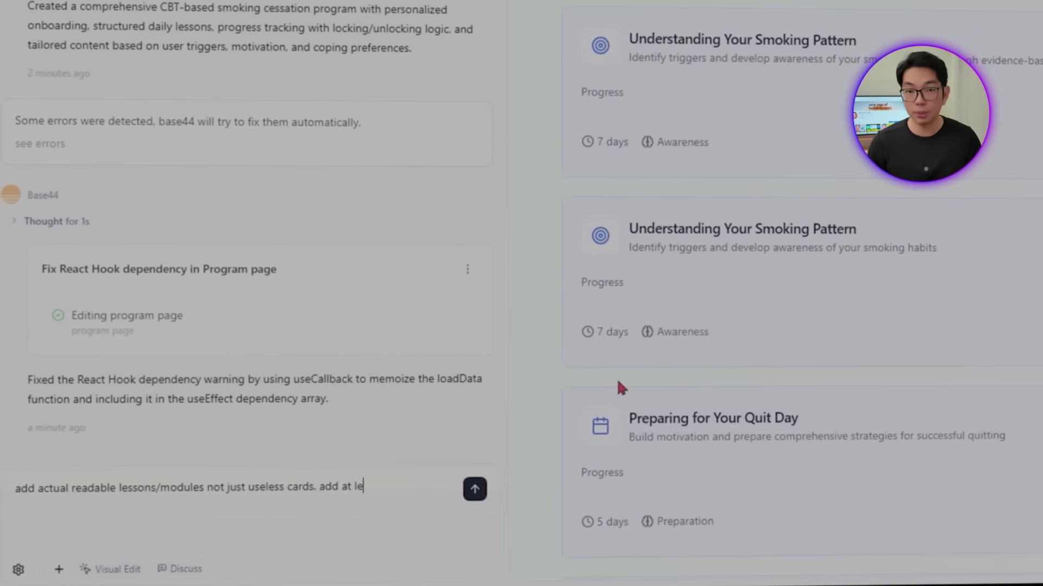
pyautogui.click(478, 489)
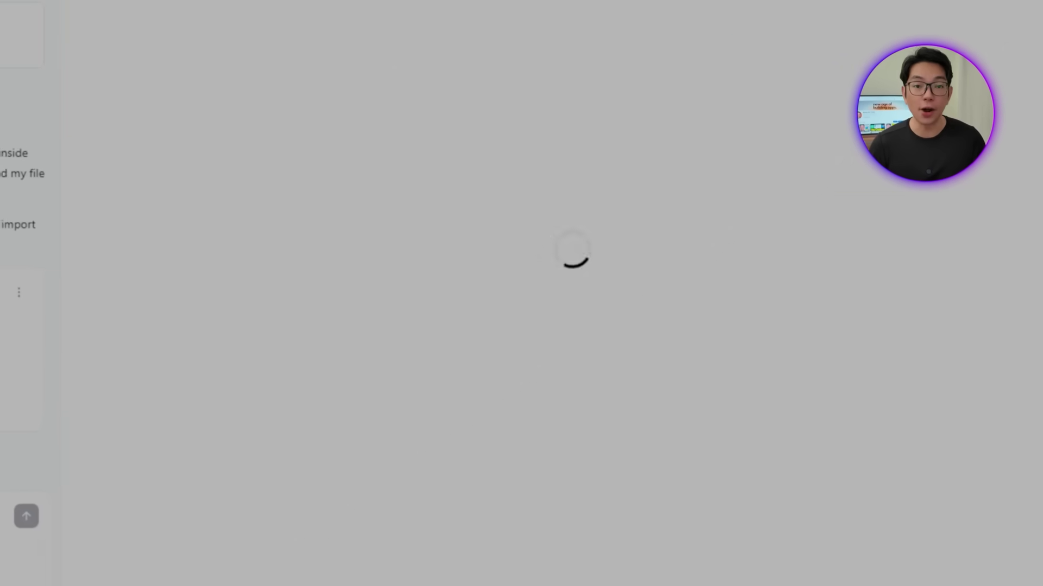
# Step: Reset all program progress from the Danger Zone of the previewed app's Settings
pyautogui.scroll(-15, 709, 401)
pyautogui.scroll(15, 708, 402)
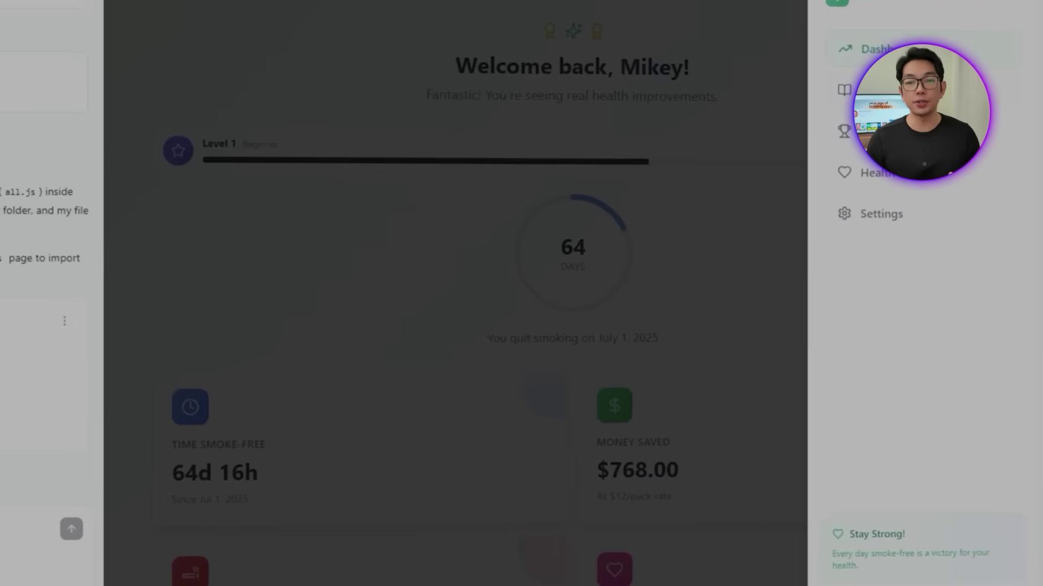
pyautogui.click(873, 211)
pyautogui.scroll(-10, 428, 505)
pyautogui.click(427, 505)
pyautogui.click(756, 365)
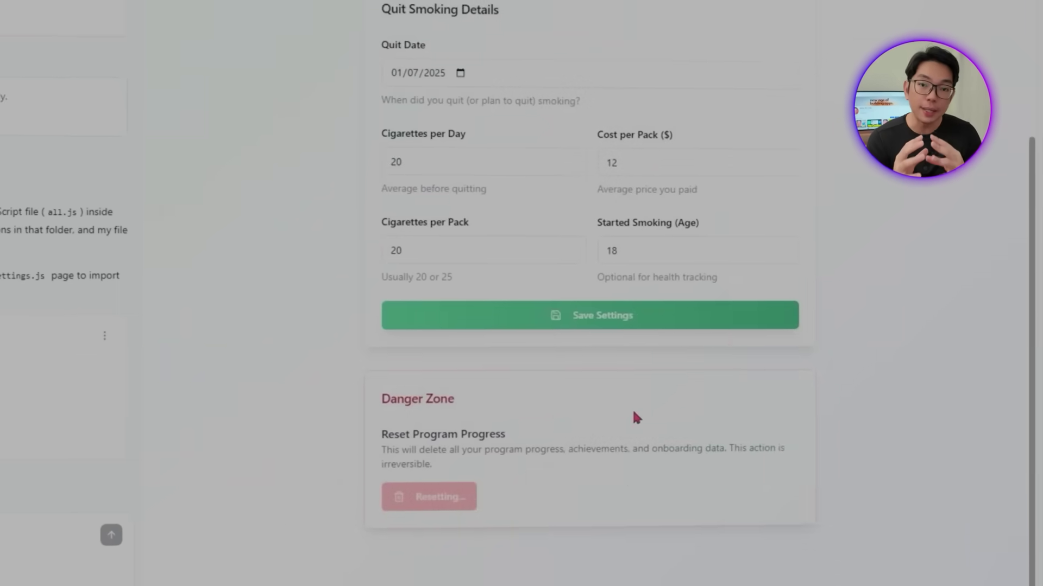
# Step: Work through the personalized quit program's onboarding questions and submit the answers
pyautogui.click(776, 492)
pyautogui.click(777, 391)
pyautogui.click(513, 147)
pyautogui.click(796, 494)
pyautogui.click(785, 395)
pyautogui.click(562, 359)
pyautogui.click(785, 409)
pyautogui.click(563, 354)
pyautogui.click(780, 538)
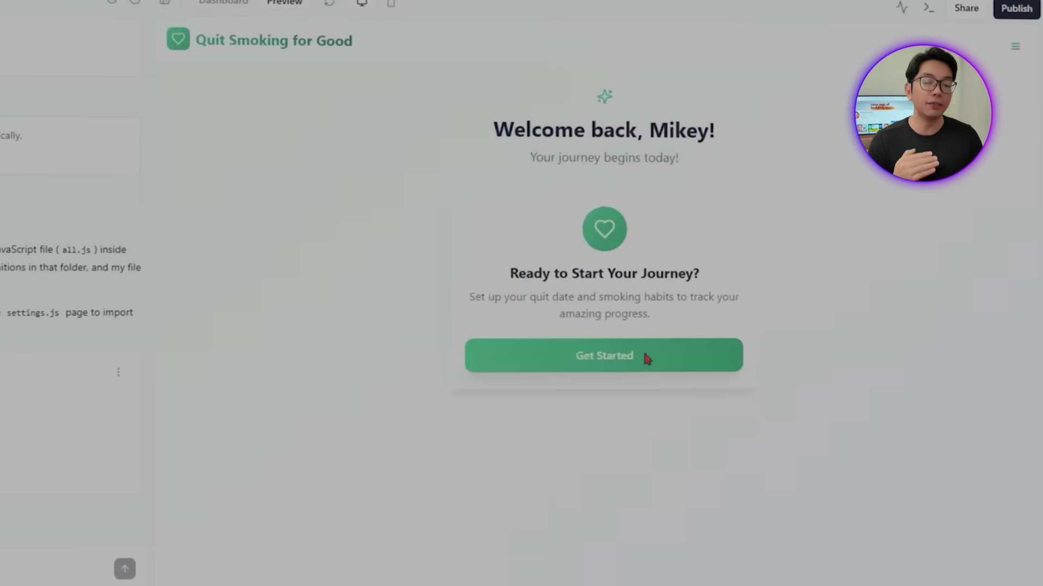
# Step: Start the journey setup, set the quit date to 01/09/2025, and save the settings
pyautogui.click(647, 358)
pyautogui.write('01092025')
pyautogui.click(589, 549)
# Step: Review the health milestones on the Health Progress page for the September quit date
pyautogui.click(1014, 46)
pyautogui.scroll(-1, 767, 512)
pyautogui.click(759, 458)
pyautogui.scroll(1, 983, 165)
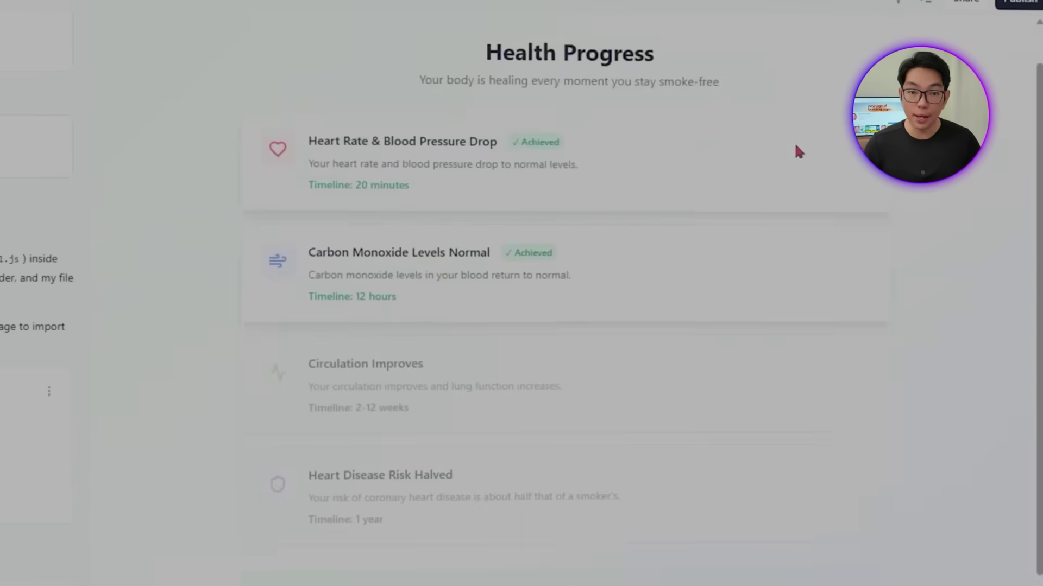
# Step: Complete the Day 1 lesson "Welcome to Your Quit Journey", answering its exercise with "I want to quit, for myself"
pyautogui.click(1007, 37)
pyautogui.click(948, 276)
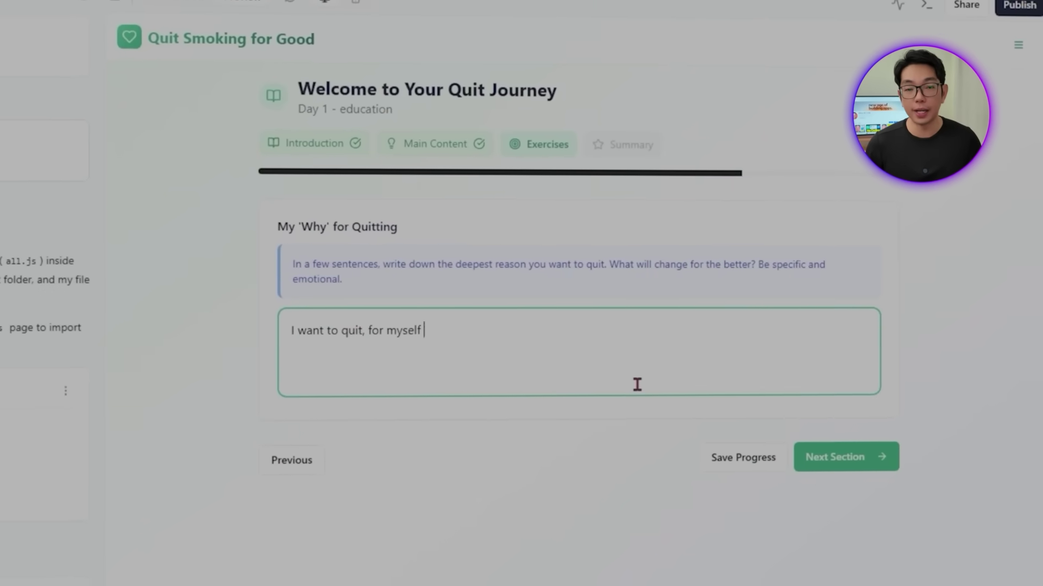
pyautogui.click(847, 455)
pyautogui.click(917, 417)
# Step: Go through the sections of the Day 2 lesson "Understanding Nicotine's Grip" and complete it
pyautogui.click(836, 340)
pyautogui.click(836, 340)
pyautogui.click(851, 413)
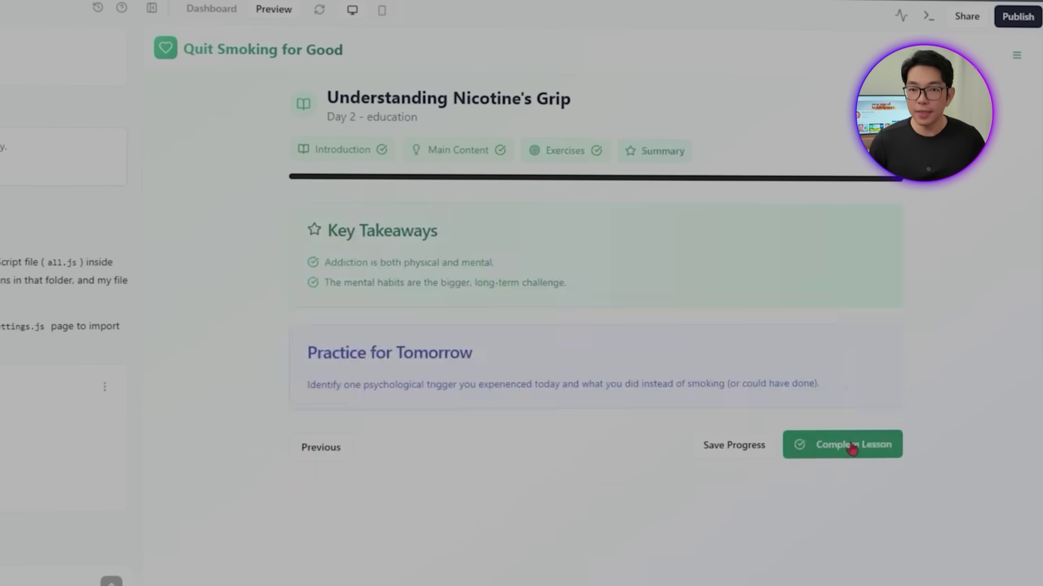
pyautogui.click(850, 442)
# Step: Work through the Day 8 lesson "Creating Your Personalized Quit Plan", entering Plan 1, Plan 2 and Plan 3 as the quit plan
pyautogui.scroll(-4, 682, 344)
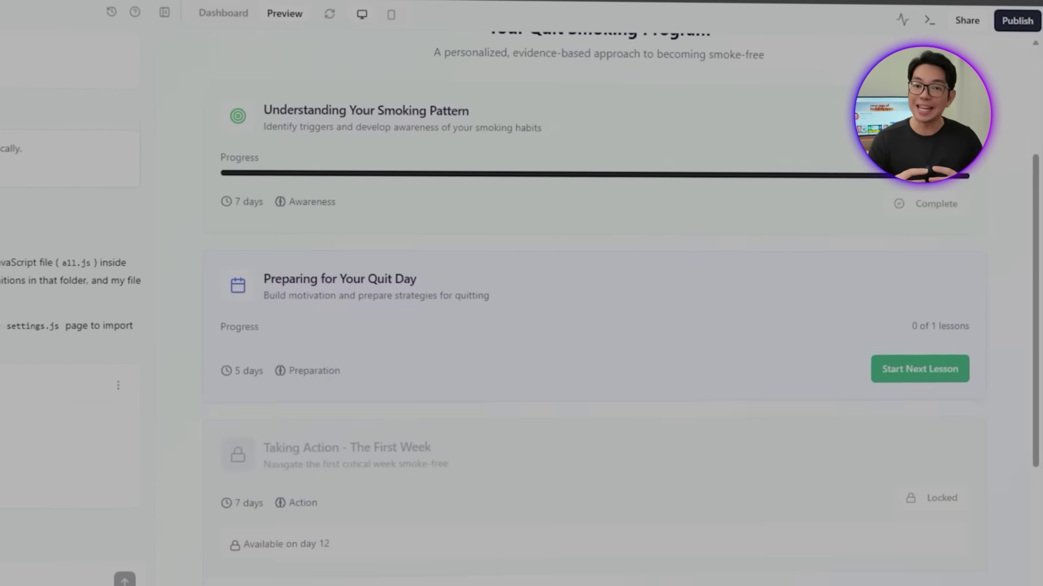
pyautogui.click(919, 368)
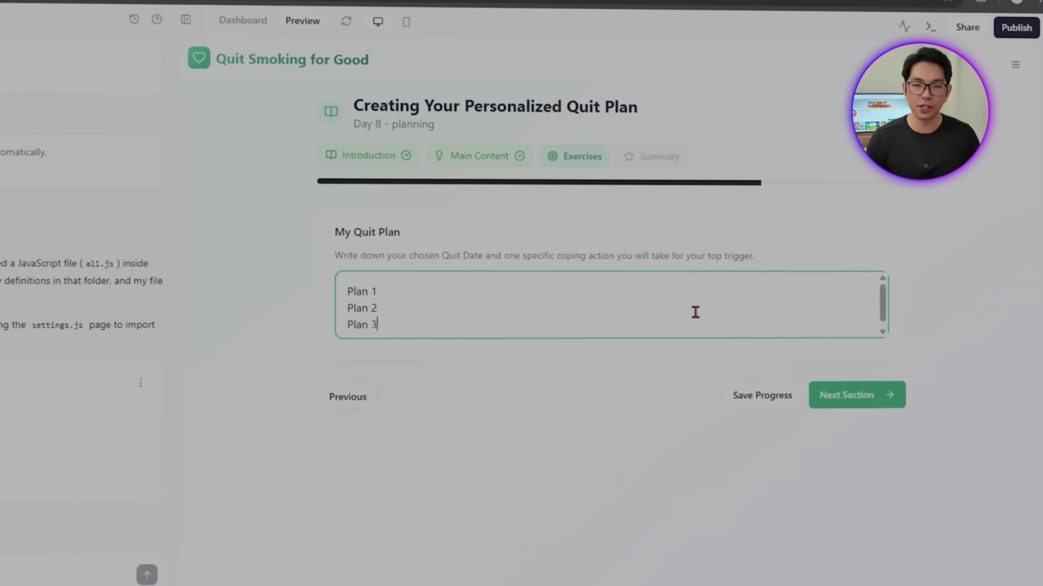
pyautogui.click(856, 437)
pyautogui.scroll(-3, 633, 338)
pyautogui.scroll(4, 387, 343)
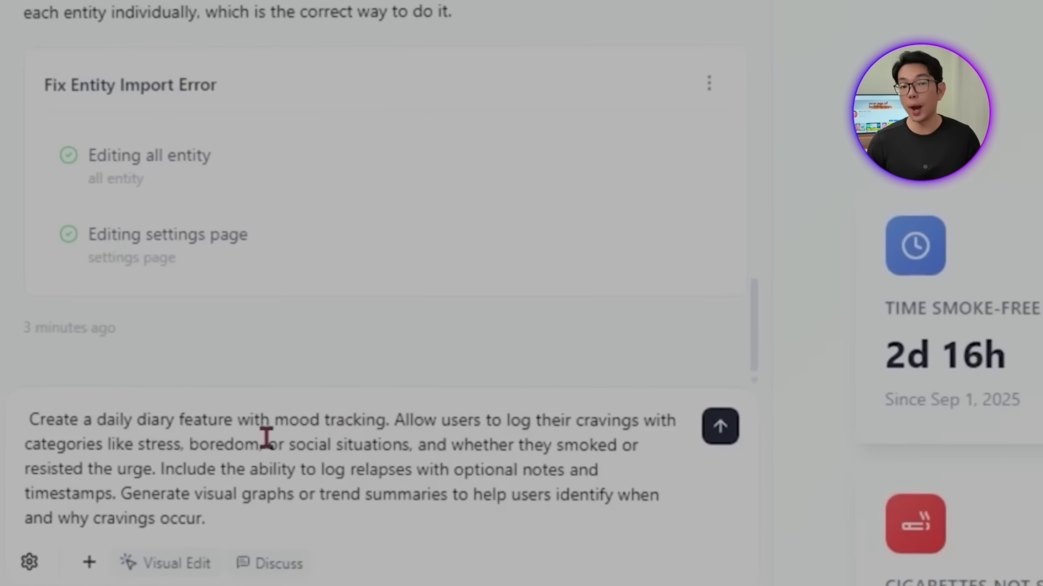
# Step: Submit the prompt for a daily diary with mood tracking, categorized craving and relapse logging, and visual trend graphs
pyautogui.press('Return')
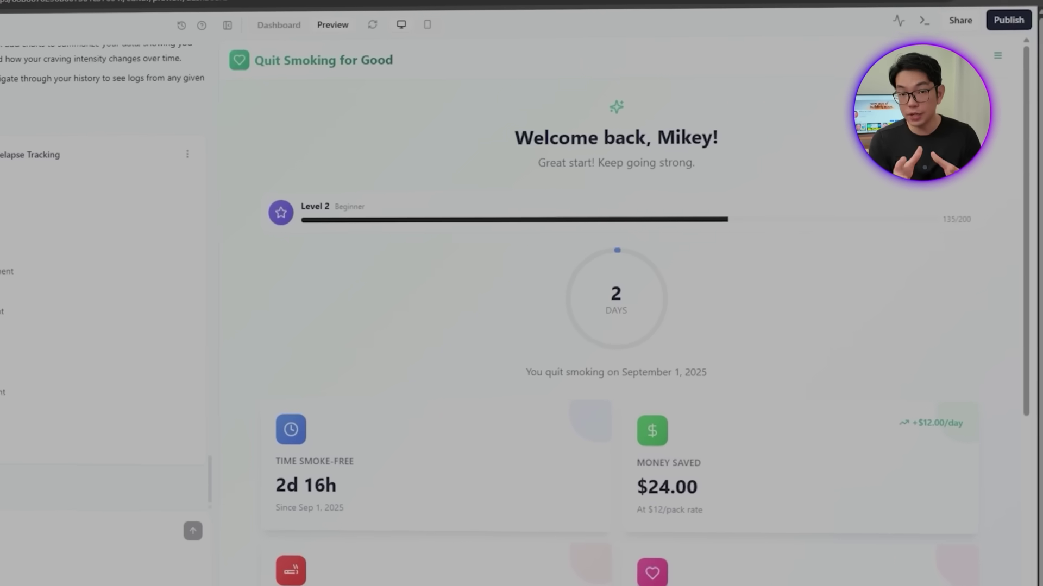
# Step: Look over the dashboard and open the new Diary page in the previewed app
pyautogui.scroll(-5, 586, 304)
pyautogui.scroll(5, 587, 304)
pyautogui.click(1010, 42)
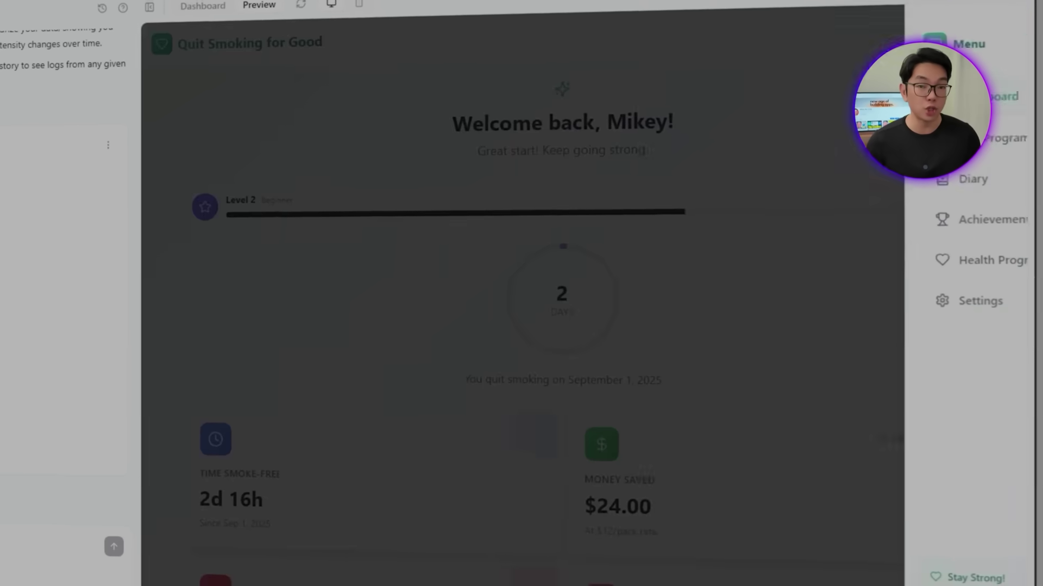
pyautogui.click(858, 172)
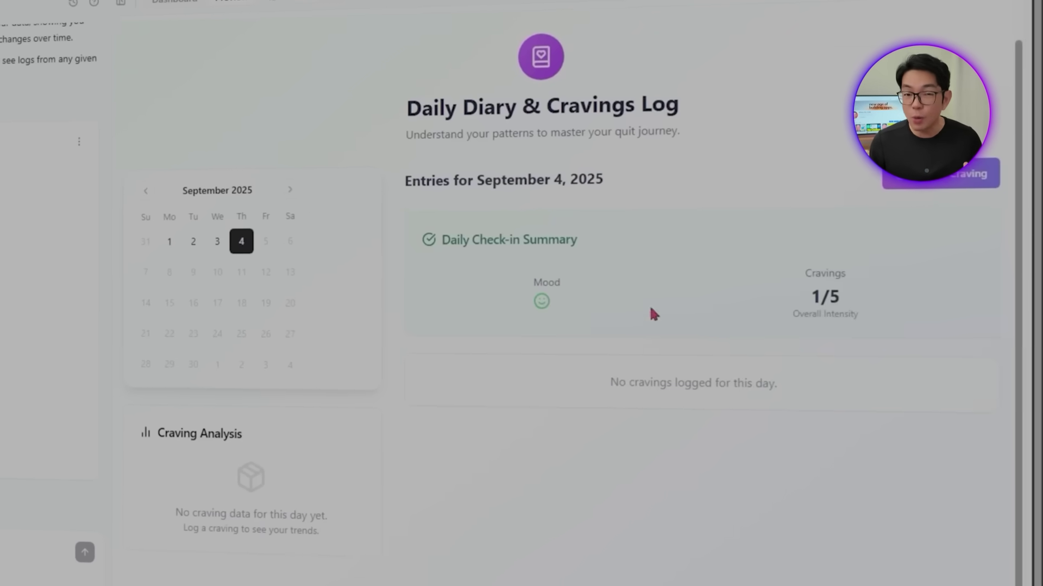
# Step: Log a craving with Stress as trigger, Smoked as outcome and intensity 5, and check the diary entry and trigger chart
pyautogui.scroll(8, 49, 293)
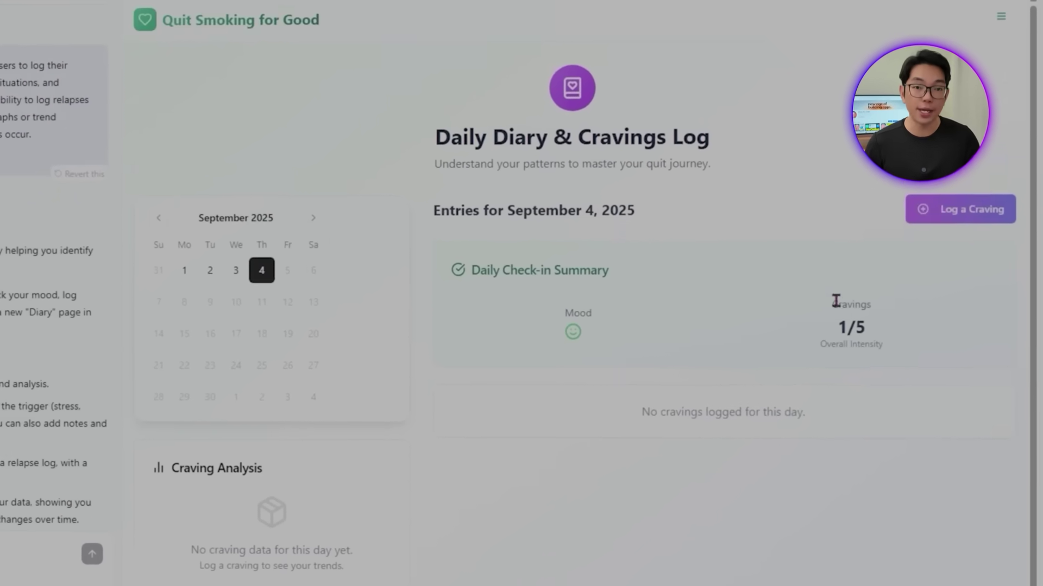
pyautogui.click(972, 169)
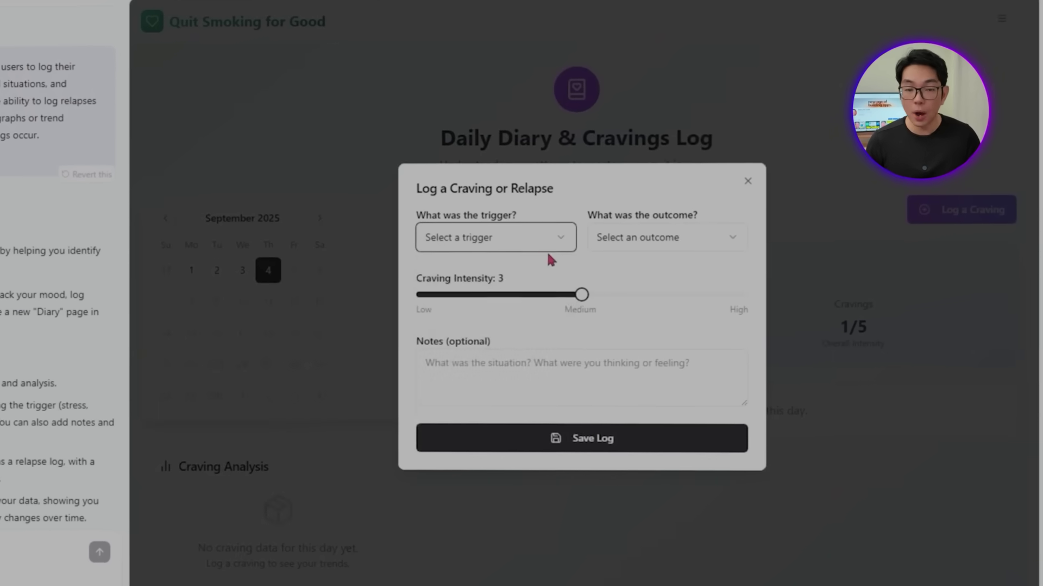
pyautogui.click(537, 239)
pyautogui.click(513, 275)
pyautogui.click(673, 242)
pyautogui.click(654, 287)
pyautogui.moveTo(588, 293); pyautogui.dragTo(756, 298)
pyautogui.click(661, 421)
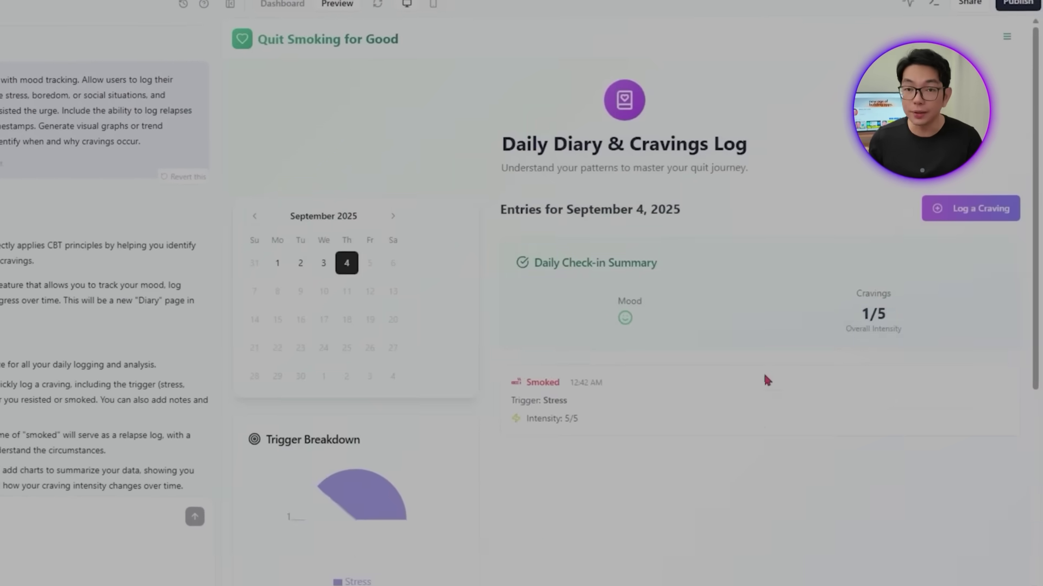
pyautogui.scroll(-3, 440, 405)
pyautogui.scroll(-3, 429, 434)
pyautogui.scroll(5, 410, 391)
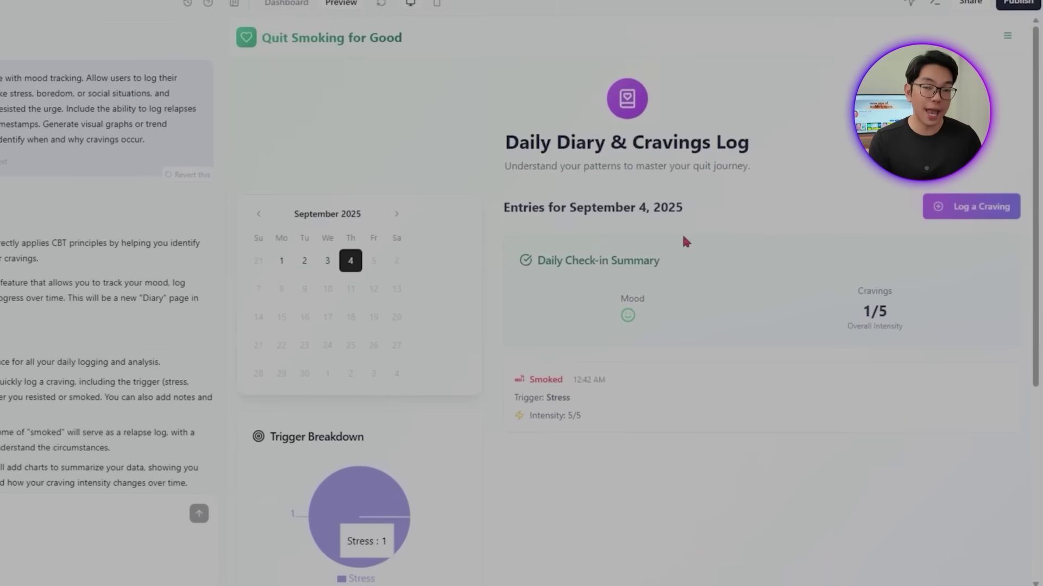
# Step: Log a Boredom craving that was resisted at intensity 3 with coping strategy "none", and review the trigger and outcome charts
pyautogui.click(967, 205)
pyautogui.click(587, 219)
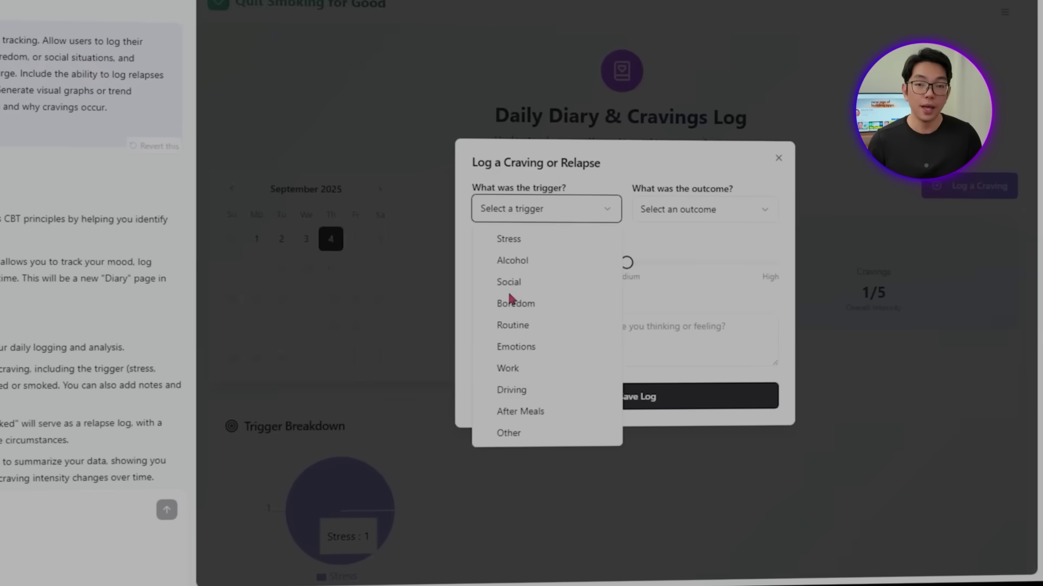
pyautogui.click(514, 303)
pyautogui.click(703, 209)
pyautogui.click(673, 234)
pyautogui.click(602, 296)
pyautogui.click(559, 325)
pyautogui.click(595, 420)
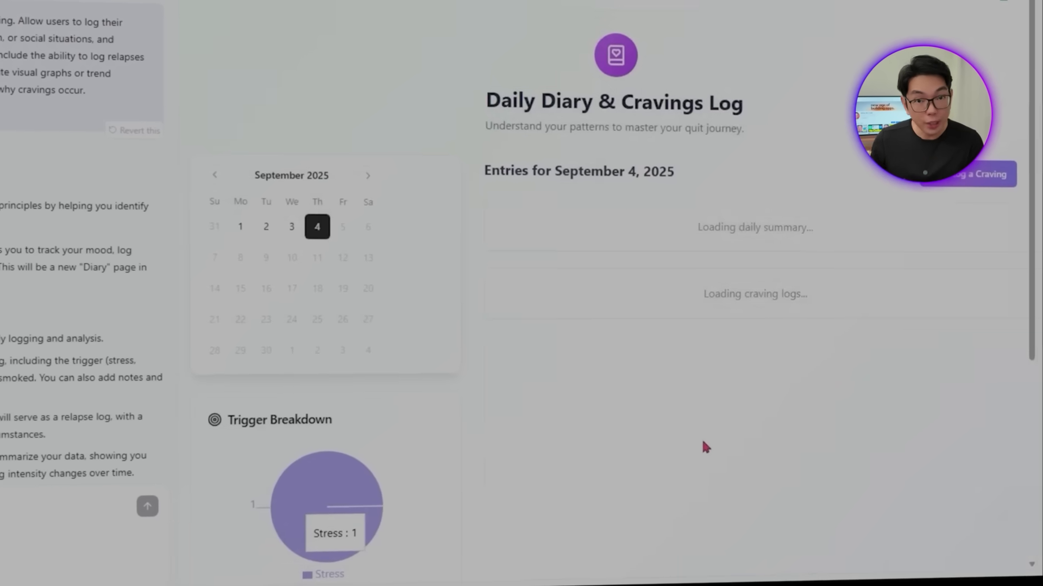
pyautogui.scroll(-5, 531, 265)
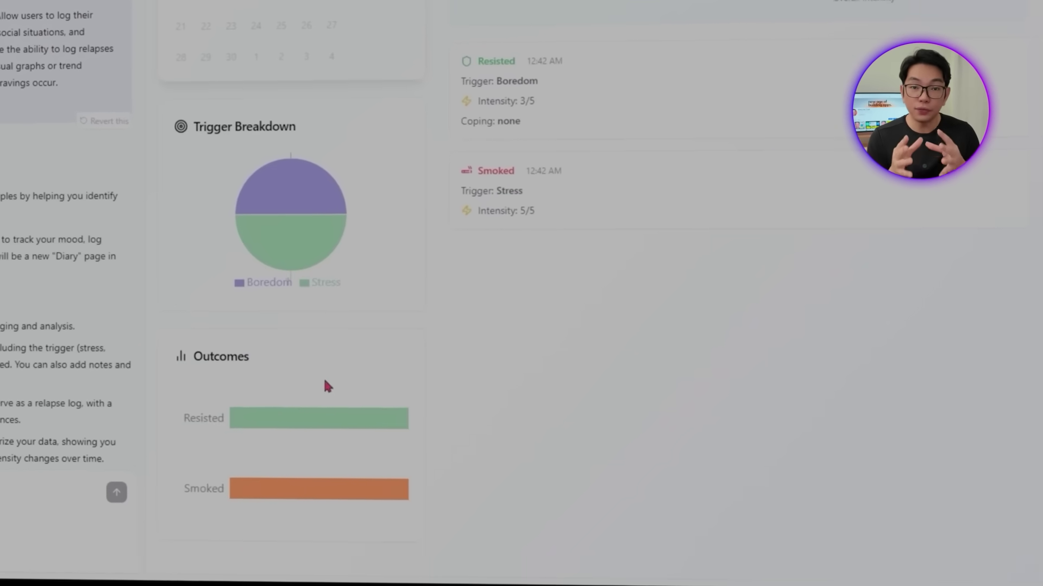
pyautogui.scroll(-4, 54, 304)
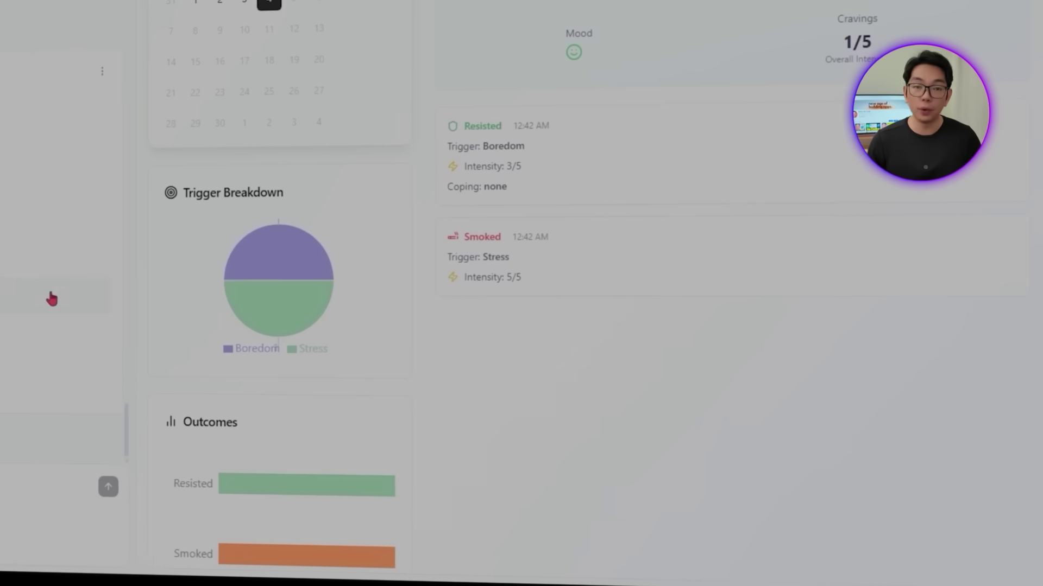
# Step: Log a craving with Other as trigger, a resisted outcome and the lowest intensity, and look over the charts
pyautogui.scroll(3, 838, 349)
pyautogui.click(1000, 145)
pyautogui.click(505, 204)
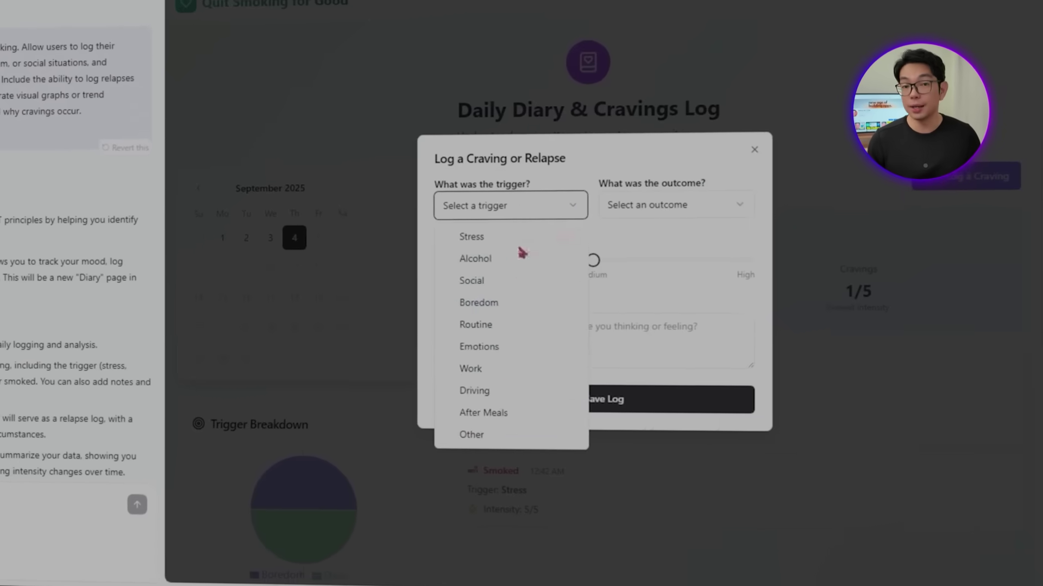
pyautogui.click(488, 446)
pyautogui.click(679, 219)
pyautogui.click(649, 249)
pyautogui.moveTo(600, 272); pyautogui.dragTo(446, 272)
pyautogui.click(624, 468)
pyautogui.scroll(-5, 633, 389)
pyautogui.moveTo(376, 302)
pyautogui.scroll(2, 376, 302)
pyautogui.scroll(2, 355, 299)
# Step: Log another Stress craving with a smoked outcome at the highest intensity and check the charts
pyautogui.click(955, 153)
pyautogui.click(505, 239)
pyautogui.click(489, 265)
pyautogui.click(738, 239)
pyautogui.click(652, 288)
pyautogui.moveTo(615, 291); pyautogui.dragTo(760, 291)
pyautogui.click(679, 420)
pyautogui.scroll(-2, 849, 430)
pyautogui.scroll(-3, 830, 357)
pyautogui.scroll(3, 325, 572)
# Step: Log one more Stress craving with a smoked outcome at intensity 3 and look through the diary page
pyautogui.click(988, 67)
pyautogui.click(535, 223)
pyautogui.click(489, 247)
pyautogui.click(677, 224)
pyautogui.click(652, 266)
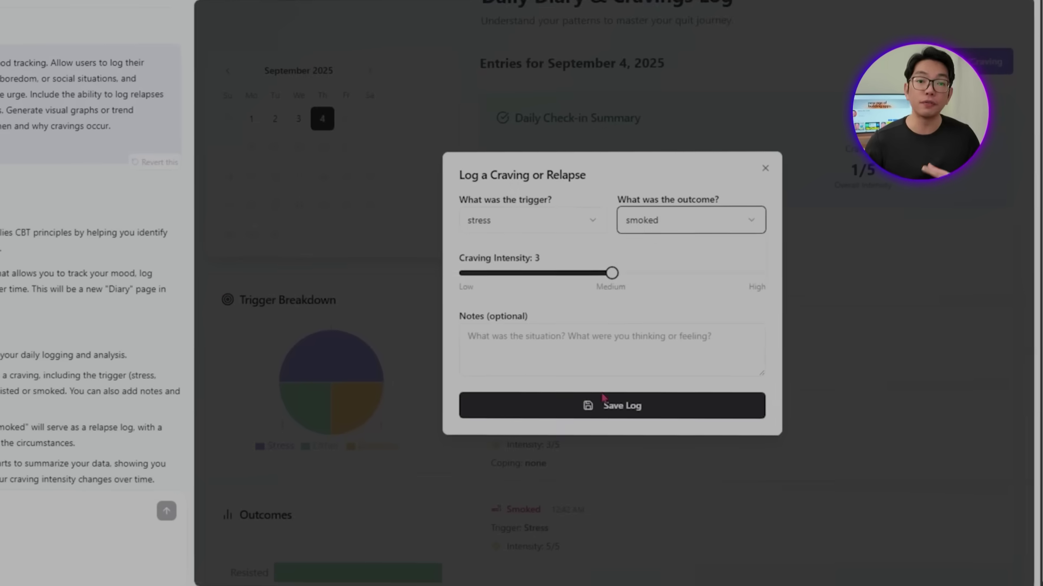
pyautogui.click(449, 442)
pyautogui.scroll(-3, 380, 412)
pyautogui.scroll(5, 397, 429)
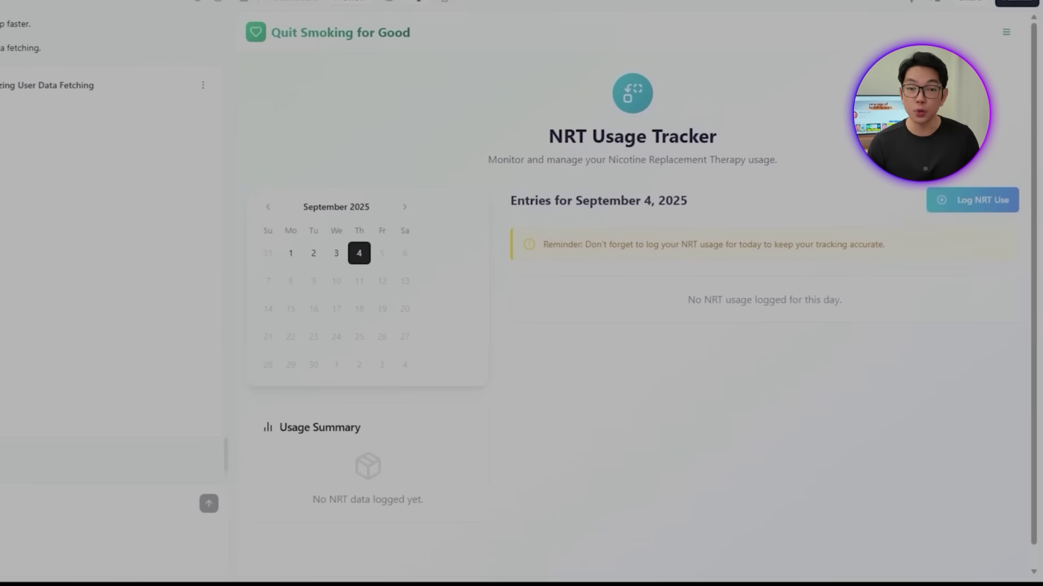
# Step: Log a nicotine Patch use with a 21 mg dosage in the NRT tracker
pyautogui.click(972, 200)
pyautogui.click(680, 252)
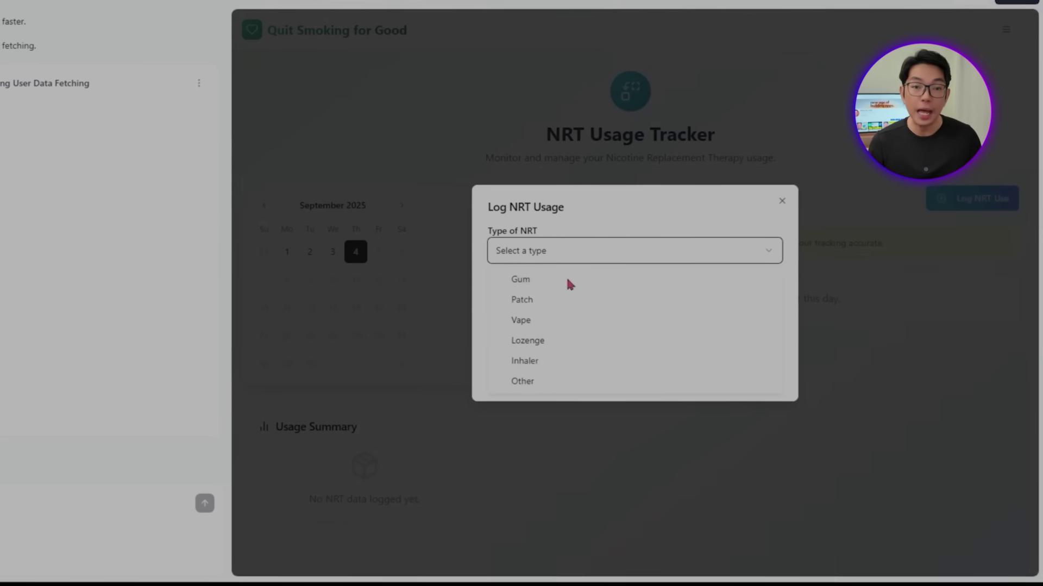
pyautogui.click(511, 300)
pyautogui.click(531, 280)
pyautogui.click(478, 305)
pyautogui.click(600, 411)
# Step: Log a Vape use with quantity 1 and look through the NRT page, including the September 3 entries
pyautogui.click(930, 195)
pyautogui.click(565, 242)
pyautogui.click(503, 323)
pyautogui.click(513, 421)
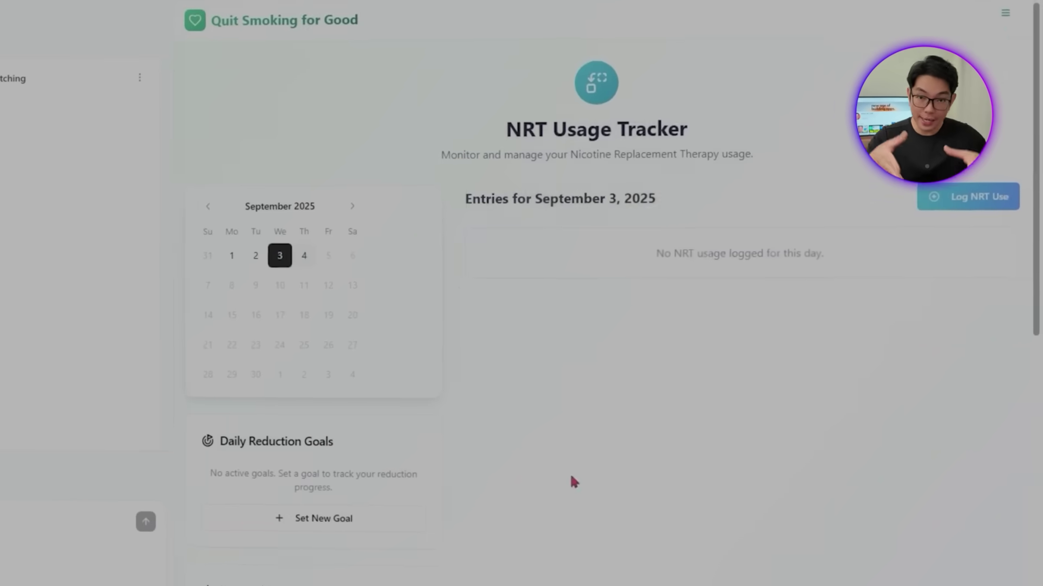
pyautogui.scroll(-5, 559, 334)
pyautogui.scroll(-3, 569, 337)
pyautogui.scroll(8, 433, 458)
# Step: Set a new daily reduction goal for Vape with a target quantity of 5
pyautogui.click(388, 281)
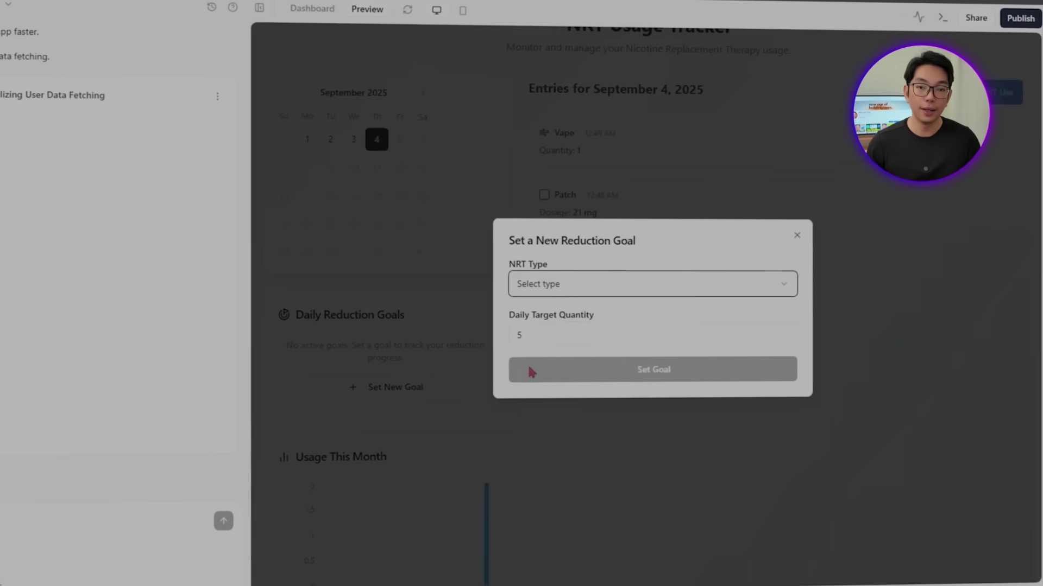
pyautogui.click(577, 282)
pyautogui.click(505, 349)
pyautogui.click(535, 374)
# Step: Fill in a new Vape usage log with quantity 2 and save it
pyautogui.click(996, 133)
pyautogui.click(597, 251)
pyautogui.click(507, 331)
pyautogui.click(460, 282)
pyautogui.write('2')
# Step: Log a Vape use with quantity 1 and the note "Stressed"
pyautogui.click(609, 422)
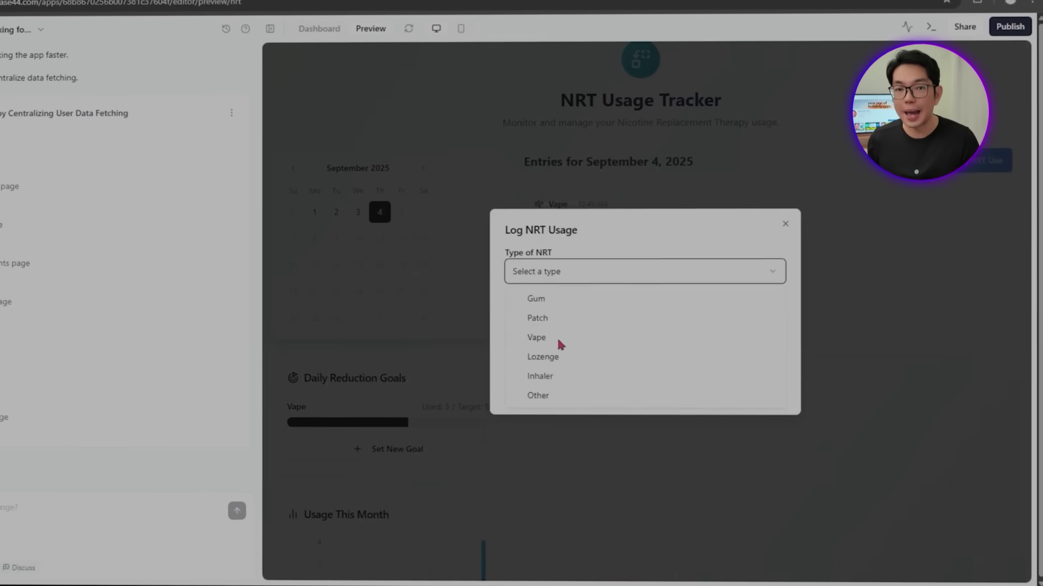
pyautogui.click(507, 303)
pyautogui.click(514, 288)
pyautogui.click(577, 358)
pyautogui.write('Stressed')
pyautogui.click(649, 422)
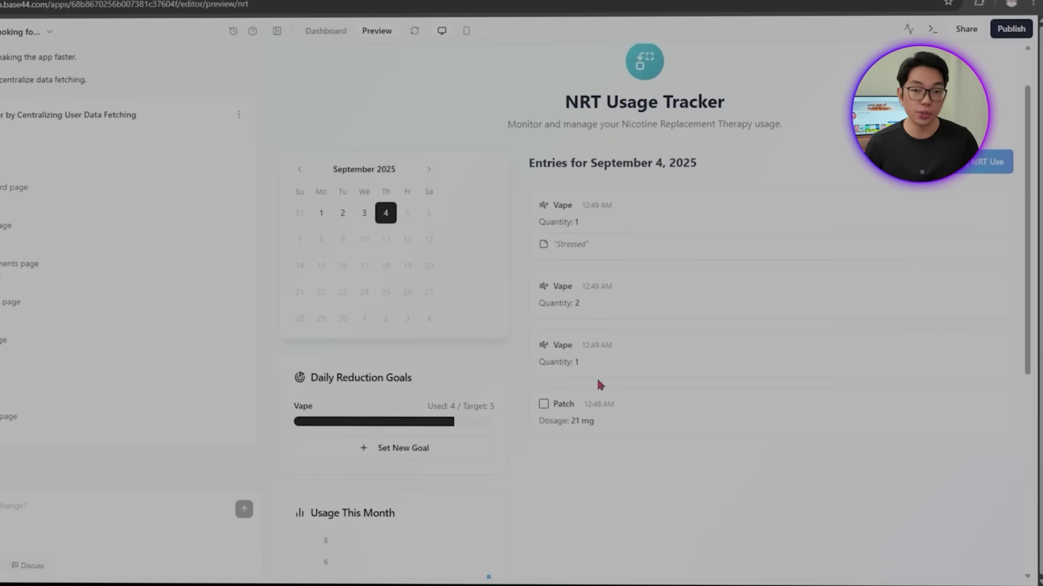
# Step: Log an Inhaler use with quantity 3 and the note "TESTED"
pyautogui.scroll(-5, 659, 407)
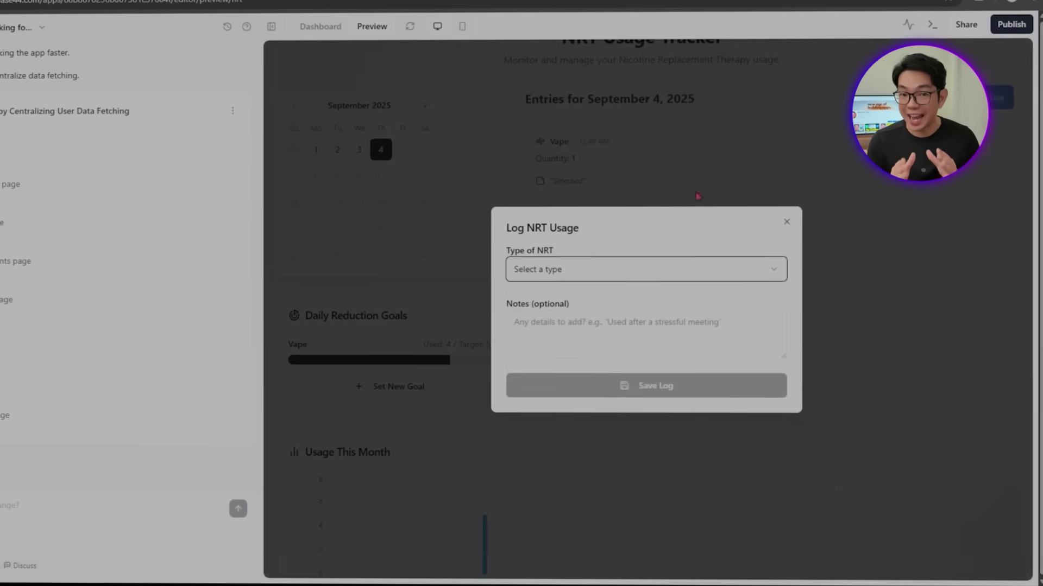
pyautogui.click(640, 268)
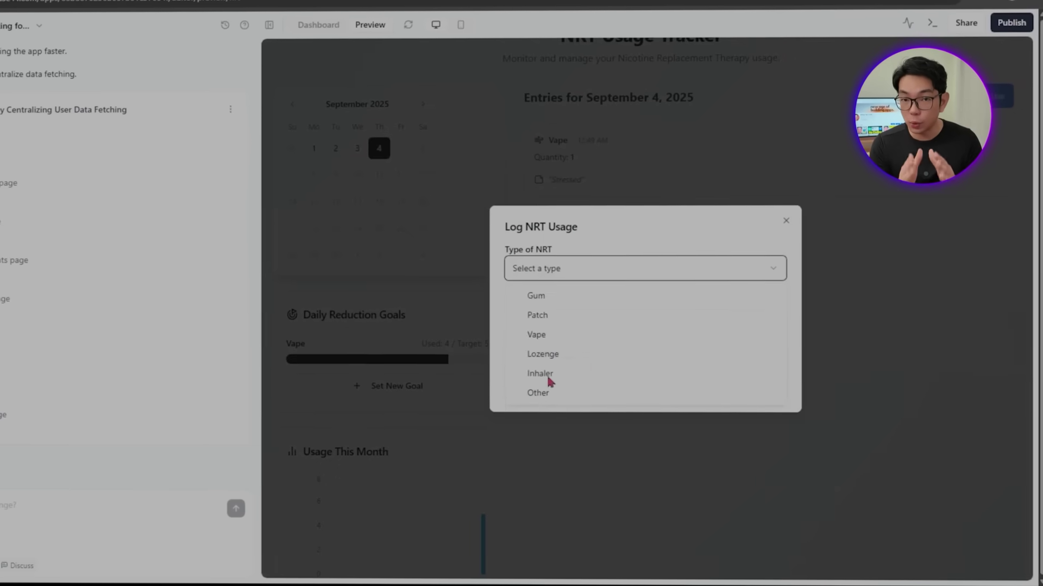
pyautogui.click(554, 380)
pyautogui.click(572, 359)
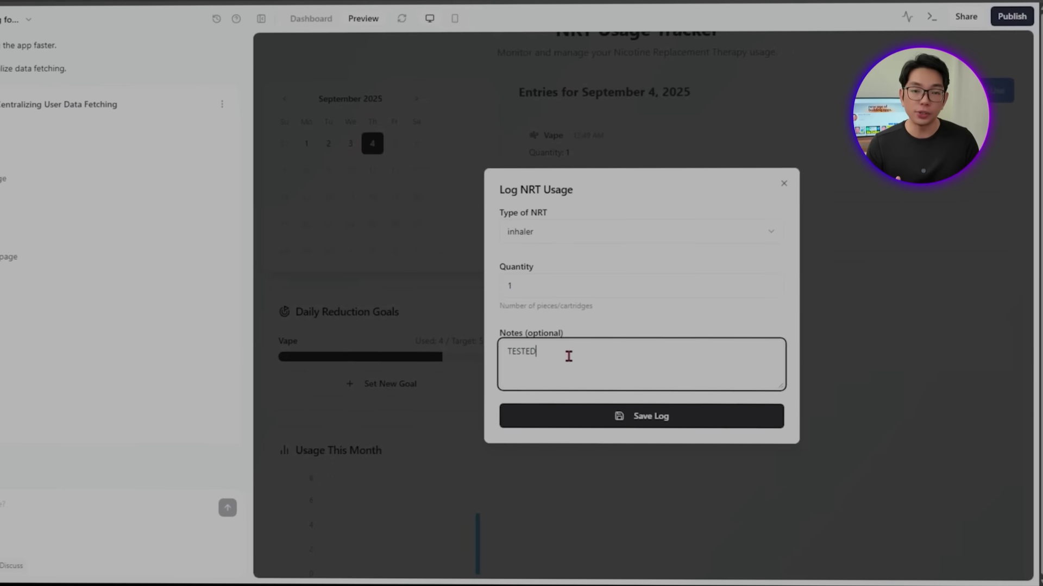
pyautogui.scroll(-5, 425, 416)
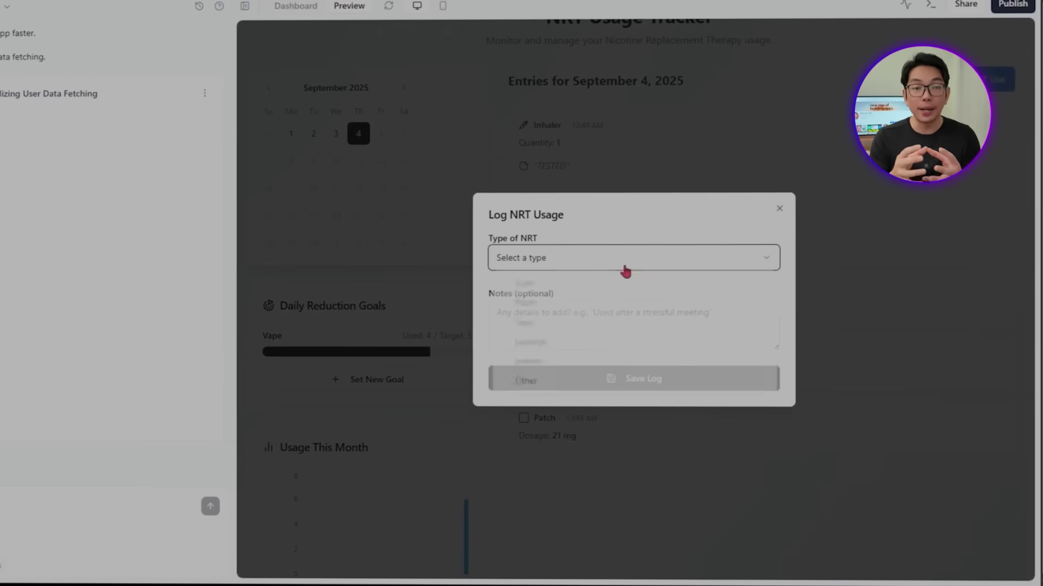
# Step: Log an NRT use of the type Other
pyautogui.click(624, 268)
pyautogui.click(575, 383)
pyautogui.click(629, 412)
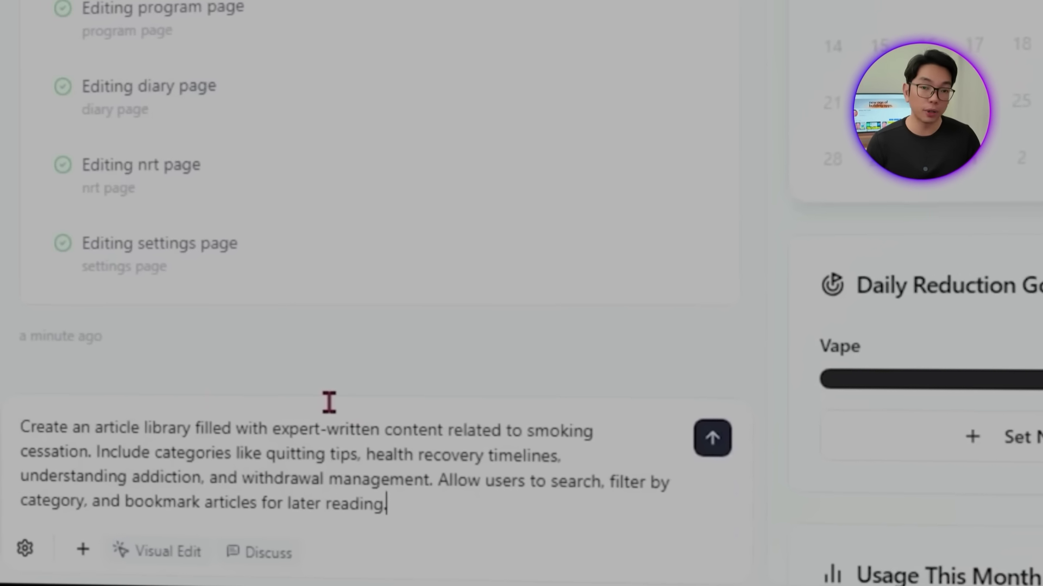
# Step: Submit the prompt for a searchable, filterable article library with bookmarks, and open the new Library page in the preview
pyautogui.press('Return')
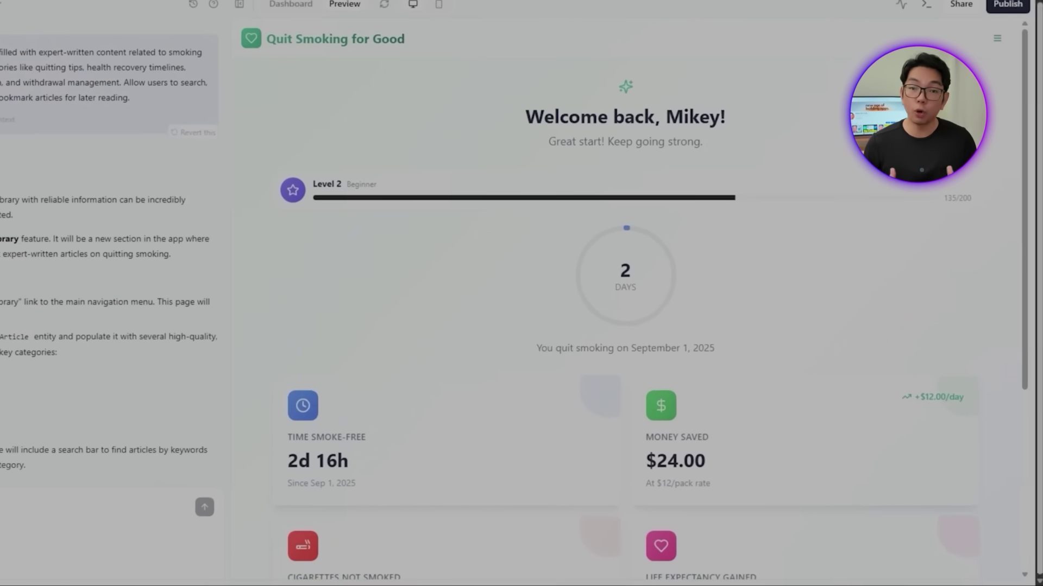
pyautogui.click(998, 42)
pyautogui.click(904, 243)
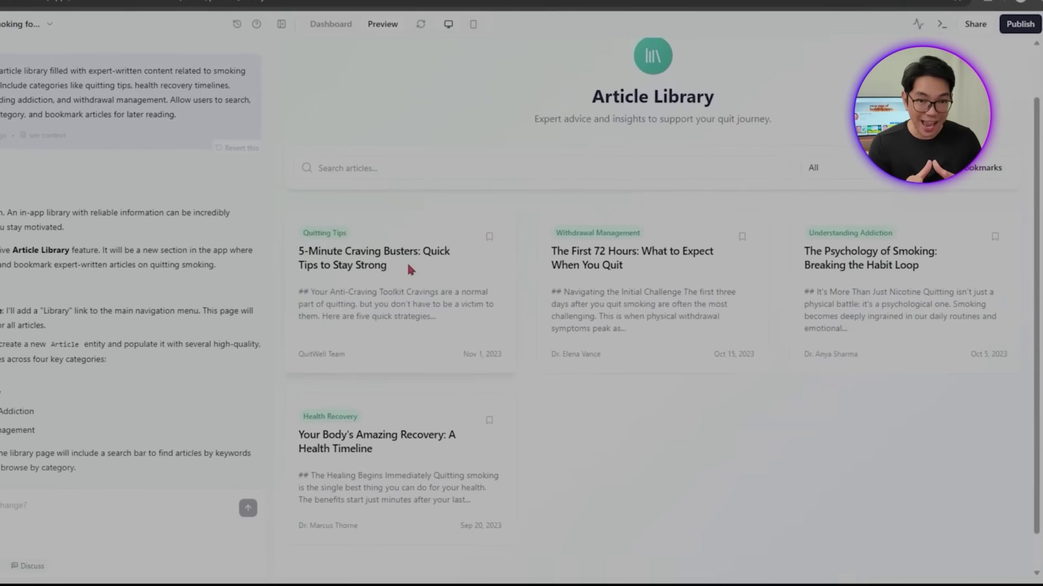
# Step: Try opening the "5-Minute Craving Busters" article, reload the preview and return to the Library page
pyautogui.click(406, 262)
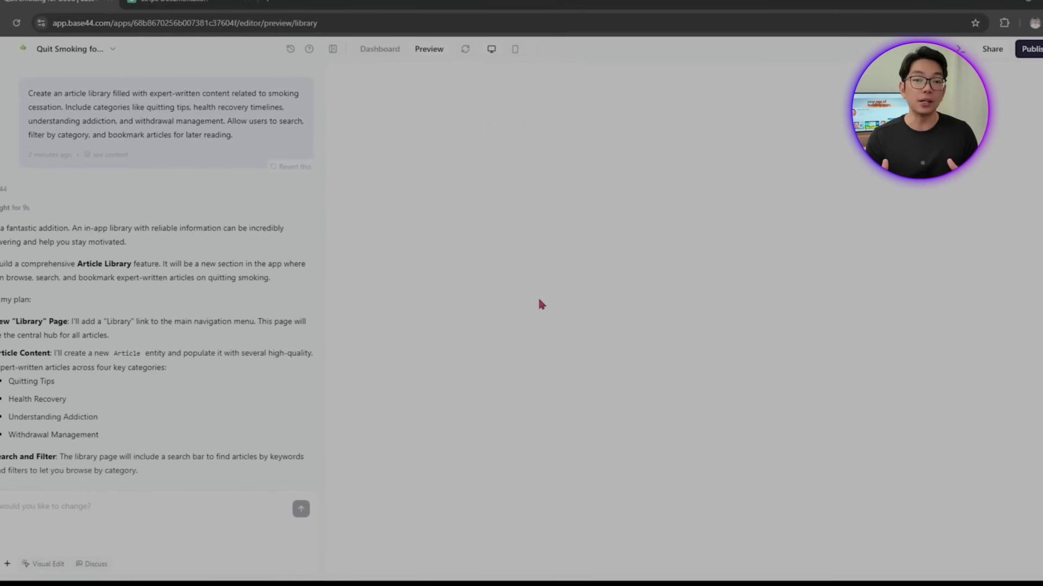
pyautogui.click(465, 48)
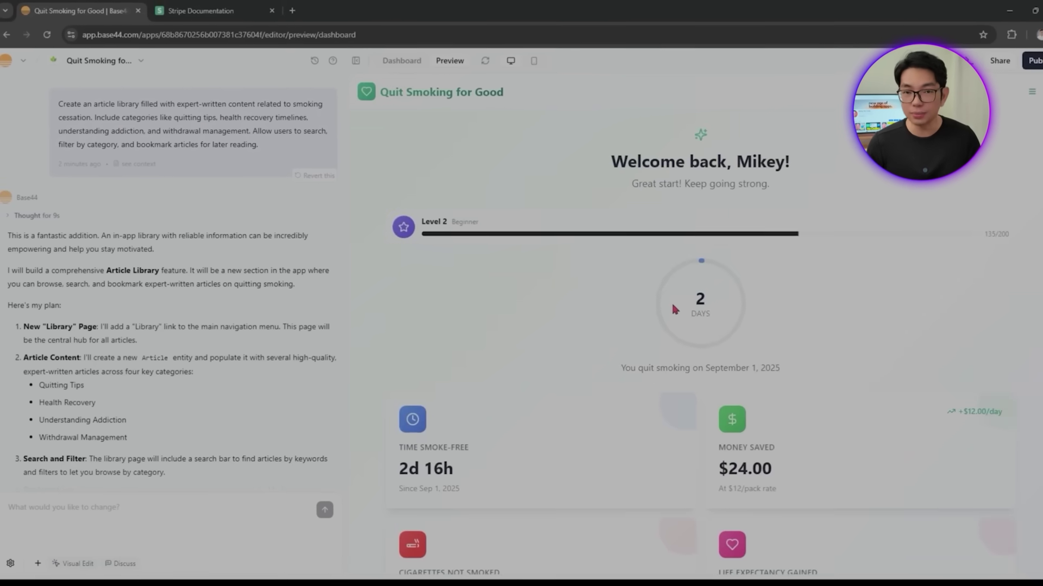
pyautogui.click(1021, 91)
pyautogui.click(942, 275)
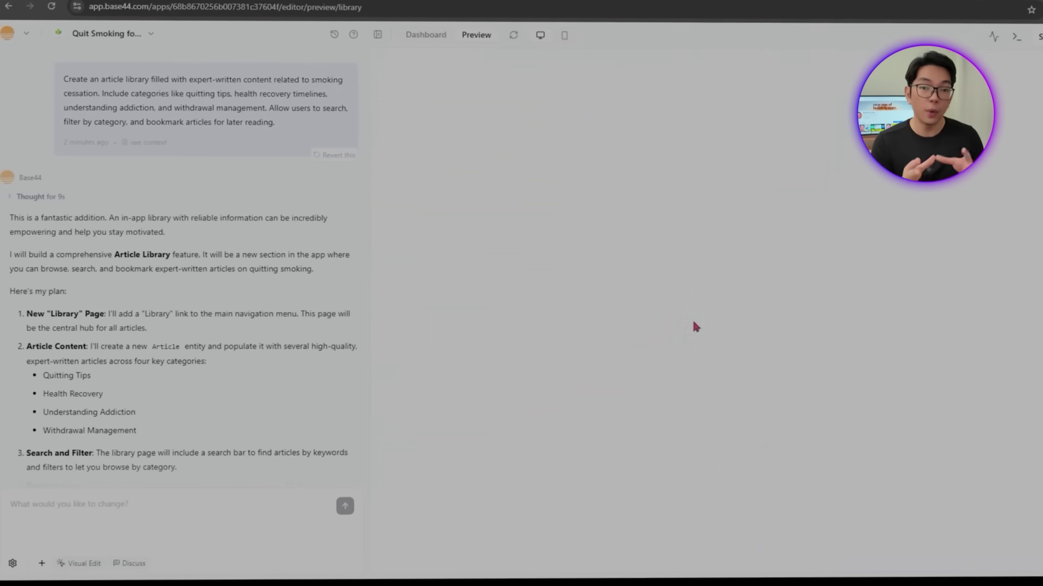
# Step: Prompt Base44 to show the library's articles in a card type
pyautogui.click(191, 494)
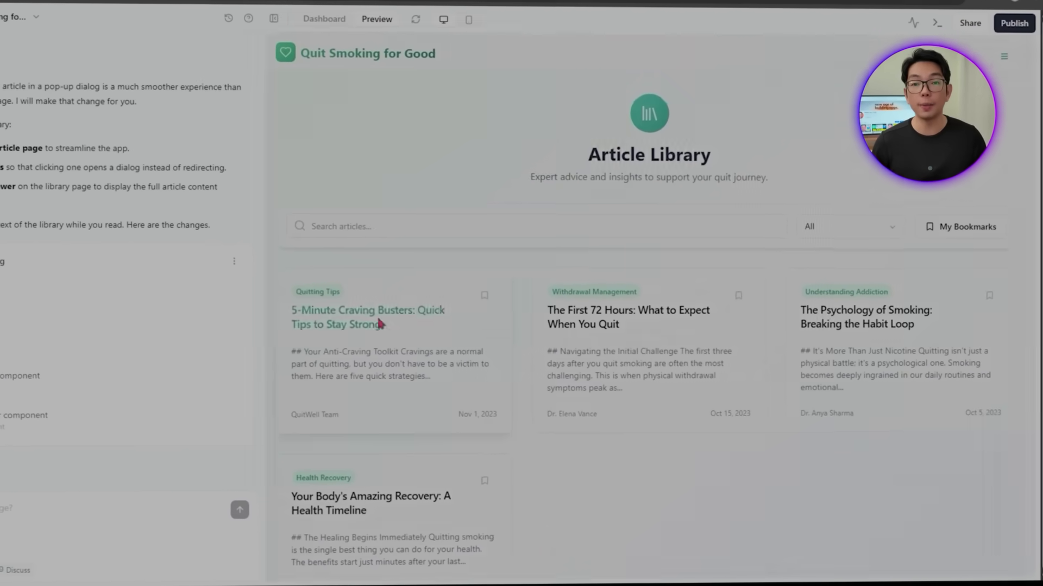
# Step: Open and close each library article to test the pop-up reader, from "5-Minute Craving Busters" through "Your Body's Amazing Recovery"
pyautogui.click(385, 324)
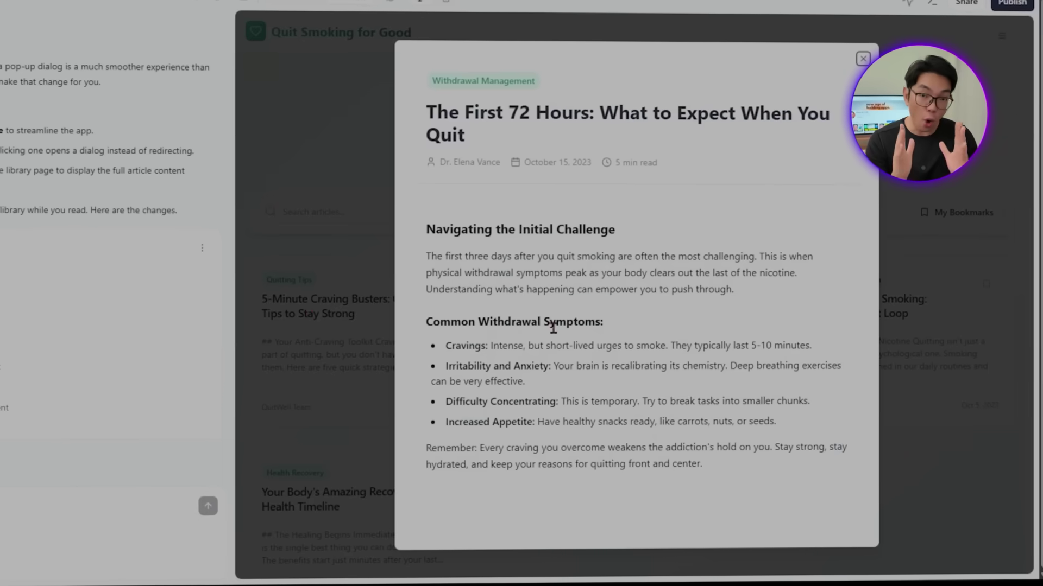
pyautogui.press('Escape')
pyautogui.click(791, 349)
pyautogui.scroll(-3, 634, 309)
pyautogui.press('Escape')
pyautogui.scroll(-2, 293, 407)
pyautogui.click(294, 407)
pyautogui.press('Escape')
pyautogui.scroll(2, 434, 244)
# Step: Search the articles for "body", bookmark "The First 72 Hours: What to Expect When You Quit", and switch the My Bookmarks filter on and off
pyautogui.click(417, 197)
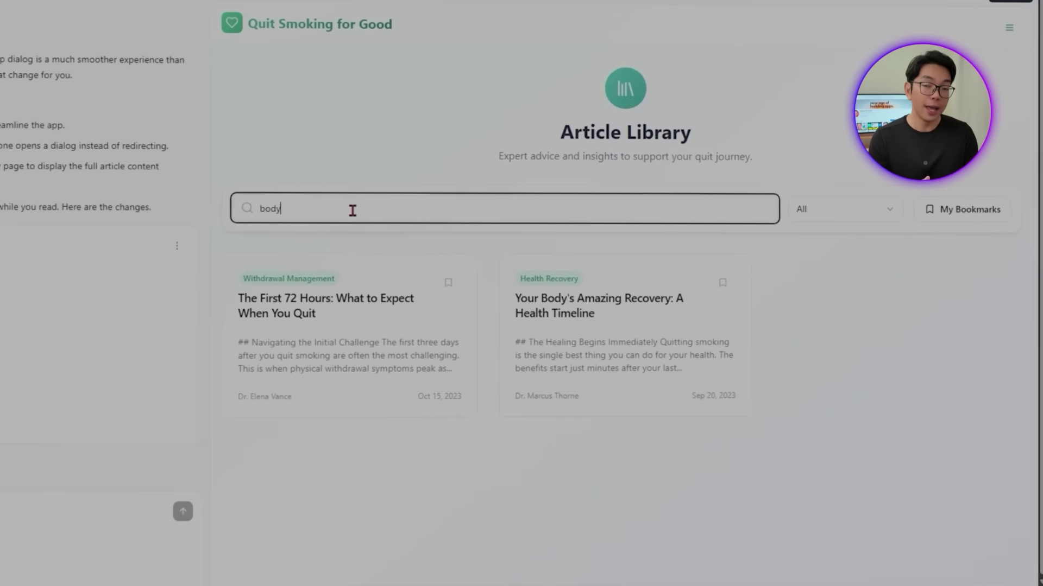
pyautogui.click(970, 214)
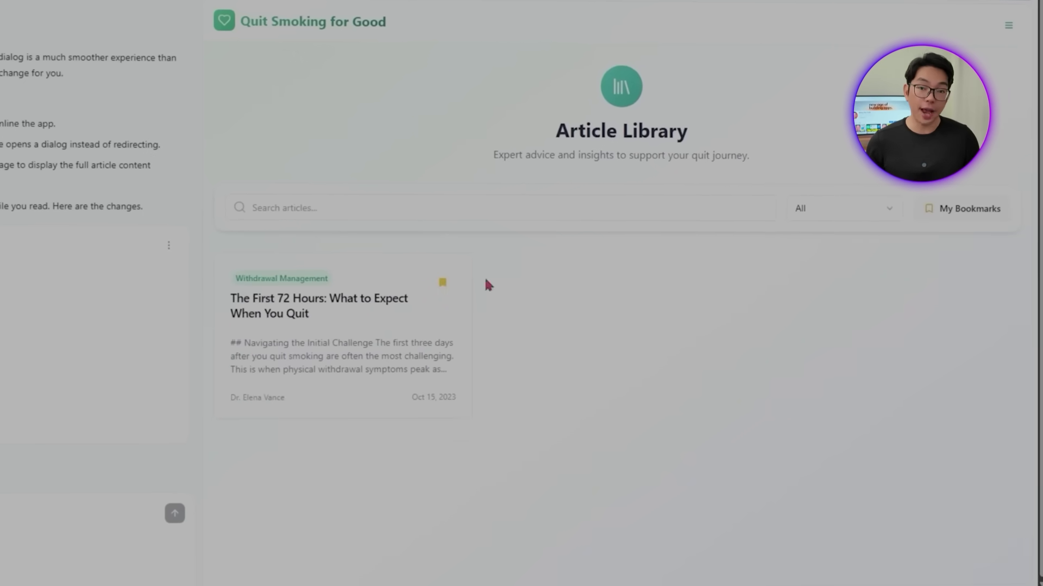
pyautogui.click(1003, 208)
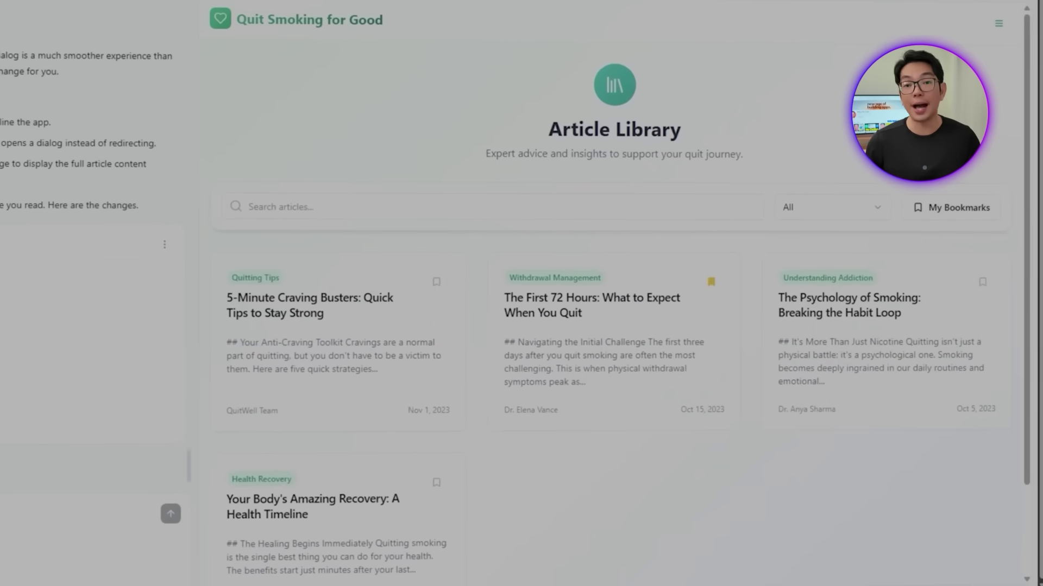
pyautogui.scroll(5, 41, 403)
pyautogui.scroll(-5, 148, 390)
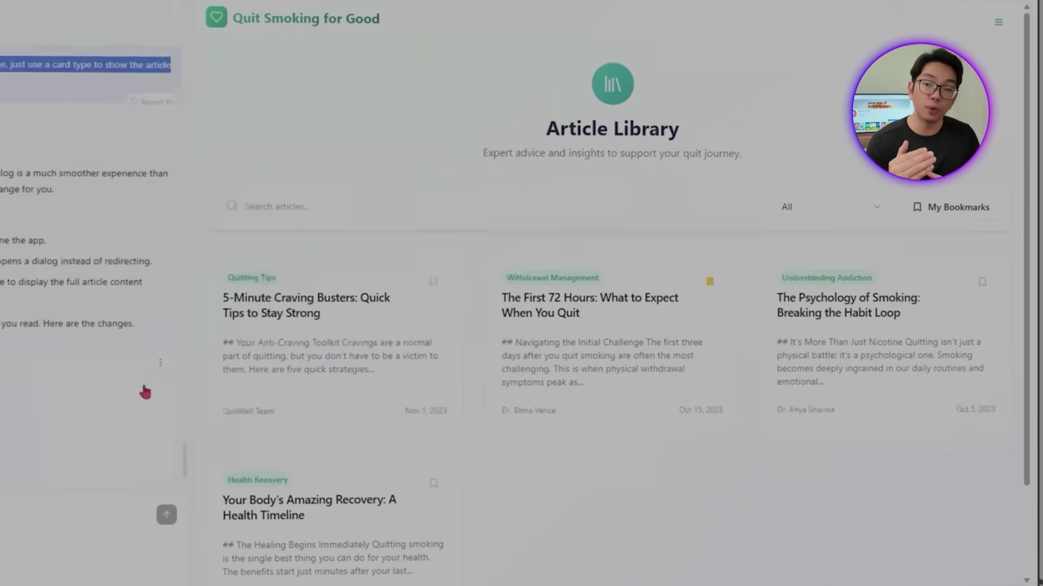